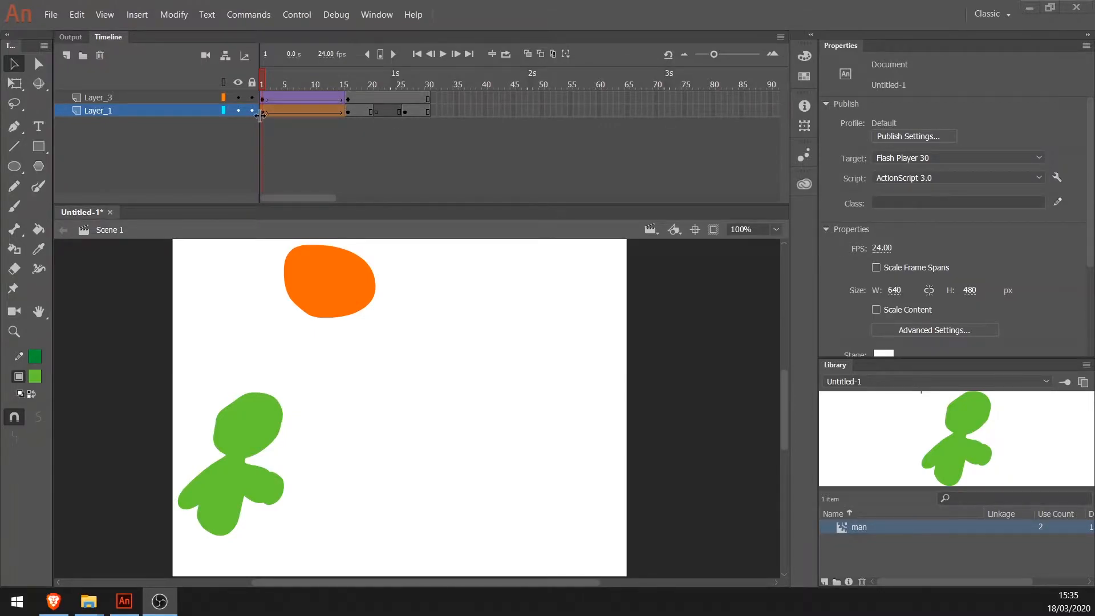
# Examine the keyframes on both layers up to frame 30, and the orange shape and green man at frame 1.
pyautogui.click(348, 113)
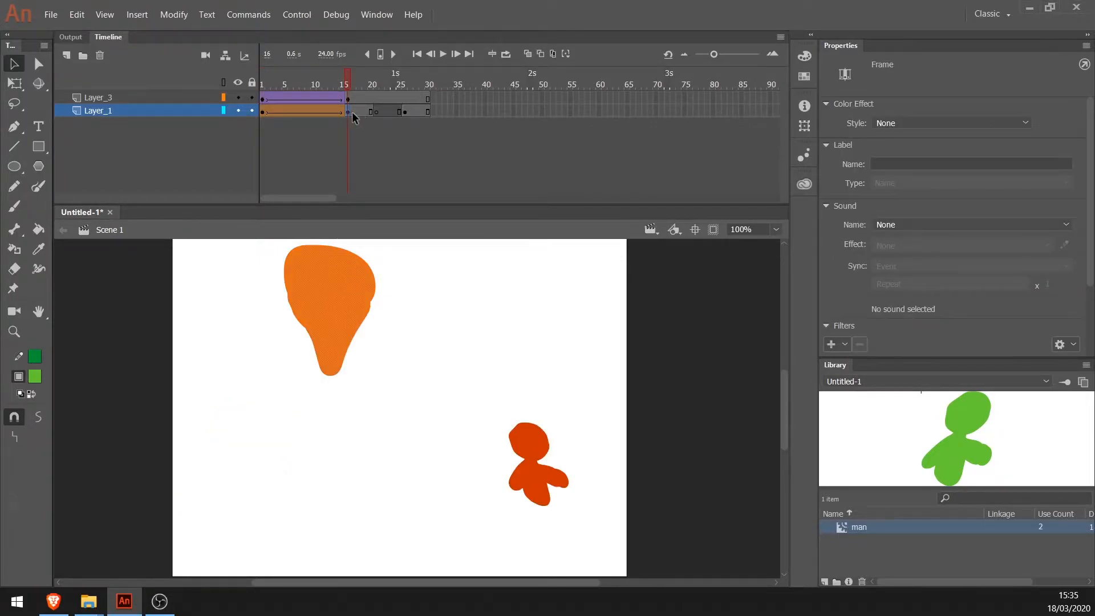
pyautogui.click(361, 111)
pyautogui.click(369, 114)
pyautogui.click(372, 112)
pyautogui.press('F7')
pyautogui.click(427, 98)
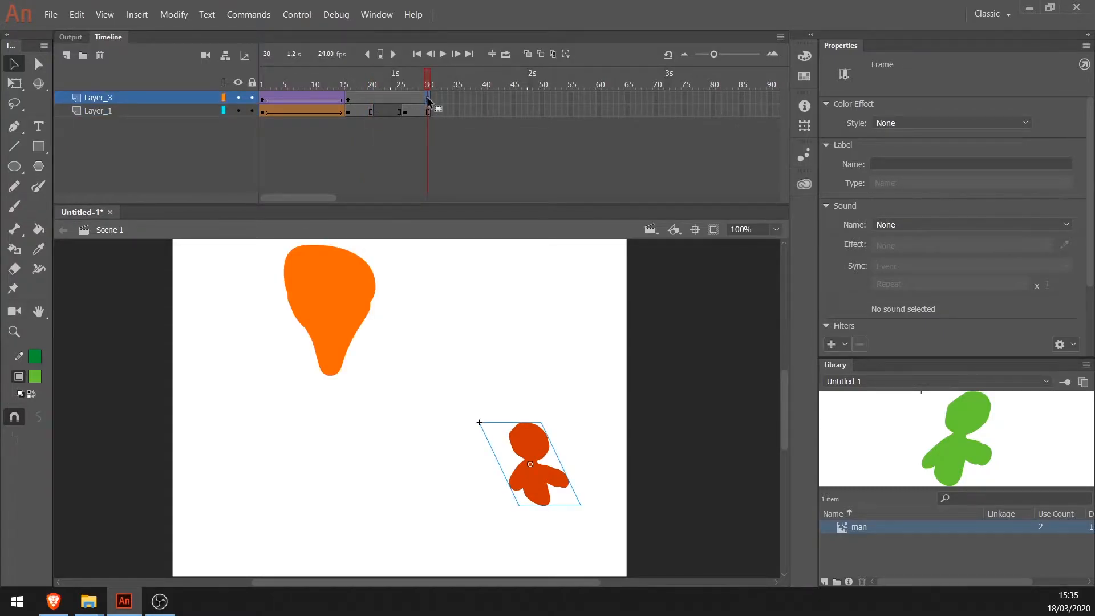
pyautogui.moveTo(427, 86); pyautogui.dragTo(279, 88)
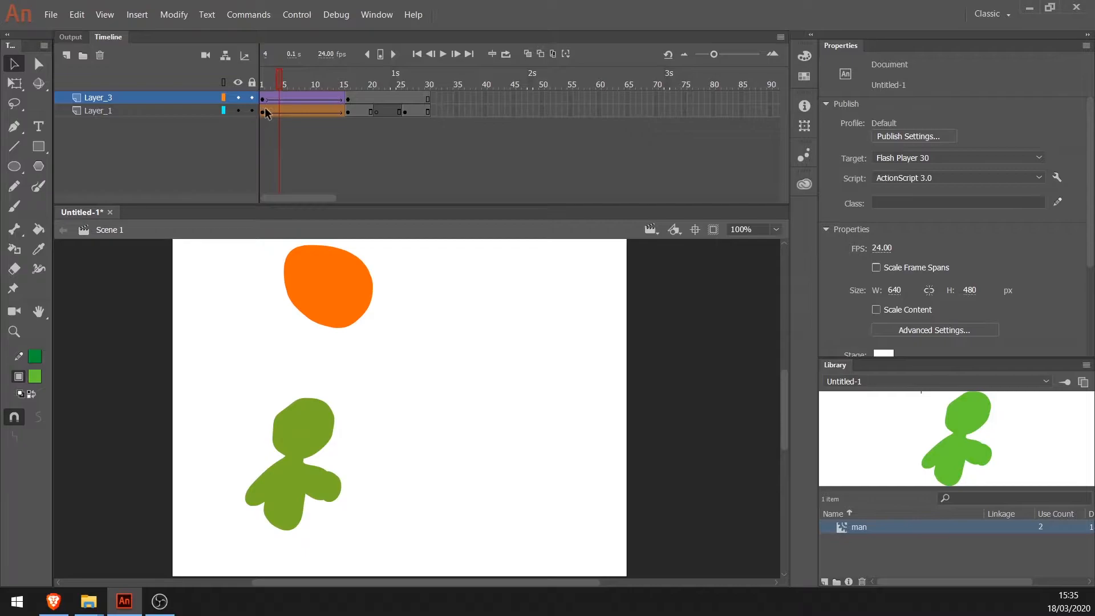
pyautogui.moveTo(268, 85)
pyautogui.mouseDown()
pyautogui.moveTo(350, 94)
pyautogui.moveTo(255, 102)
pyautogui.mouseUp()
pyautogui.click(329, 284)
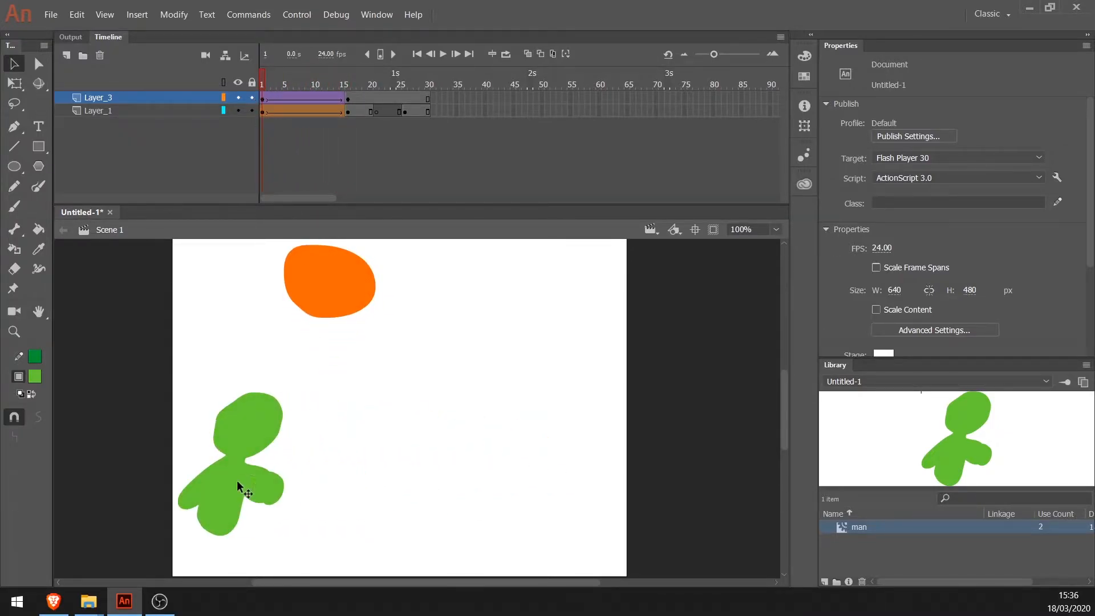
pyautogui.click(221, 495)
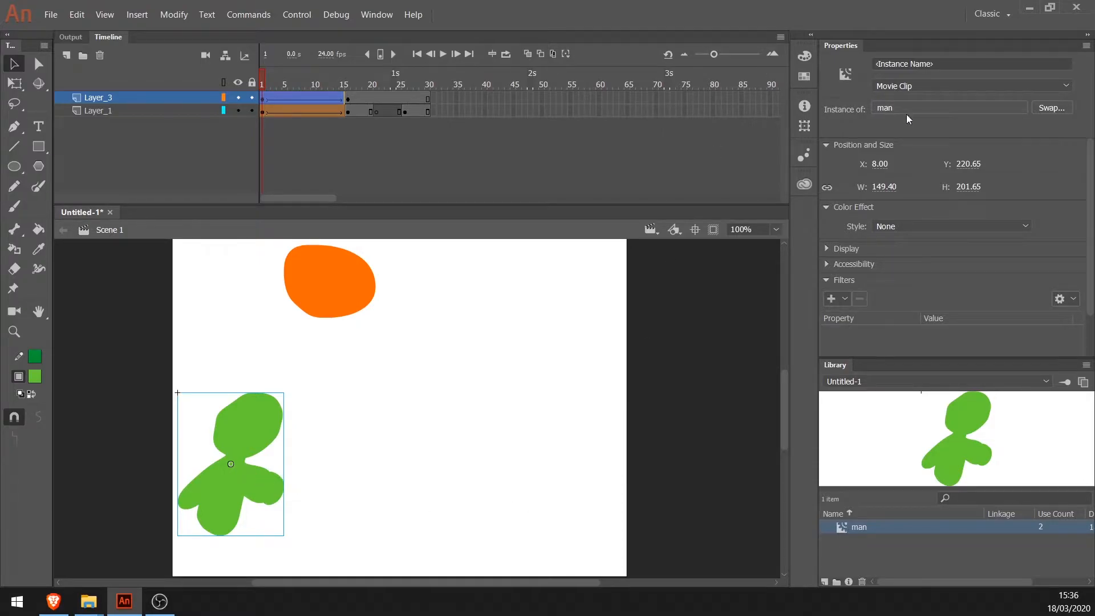
# Examine the frames following both tweens, including Layer_1's keyframes at frames 21 and 26 and Layer_3's frames 16 to 30.
pyautogui.click(268, 83)
pyautogui.moveTo(268, 84); pyautogui.dragTo(347, 89)
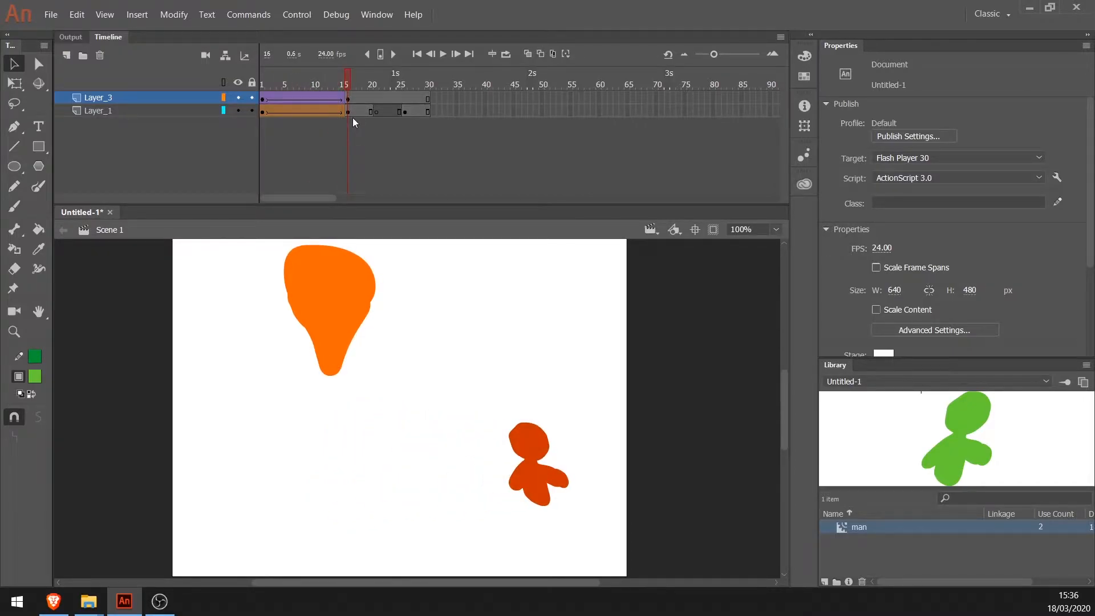
pyautogui.moveTo(353, 86); pyautogui.dragTo(404, 81)
pyautogui.click(375, 78)
pyautogui.click(376, 111)
pyautogui.click(405, 111)
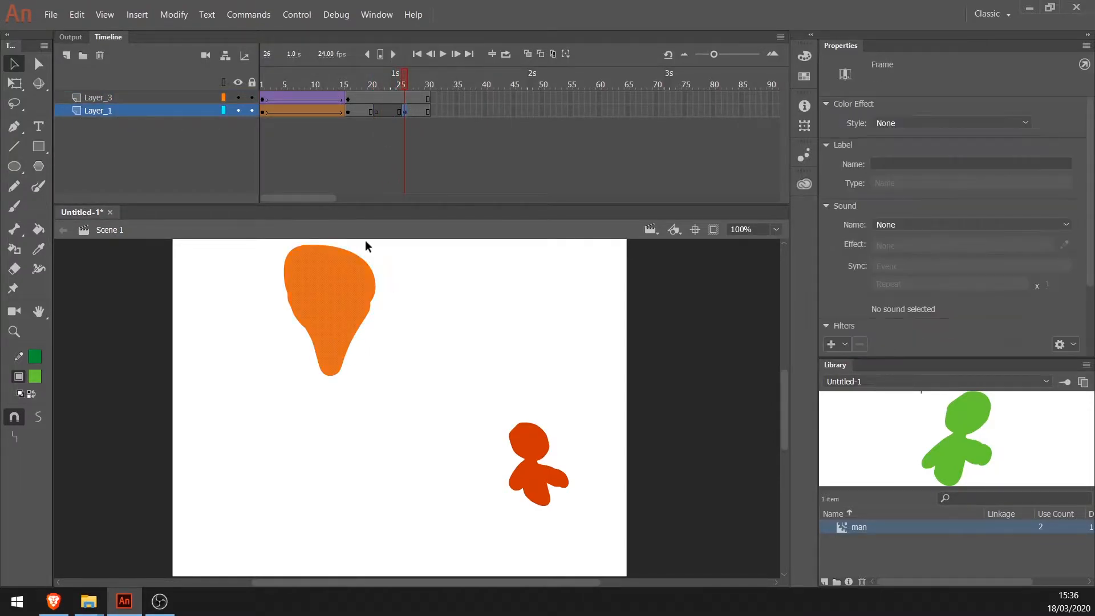
pyautogui.click(406, 112)
pyautogui.click(402, 114)
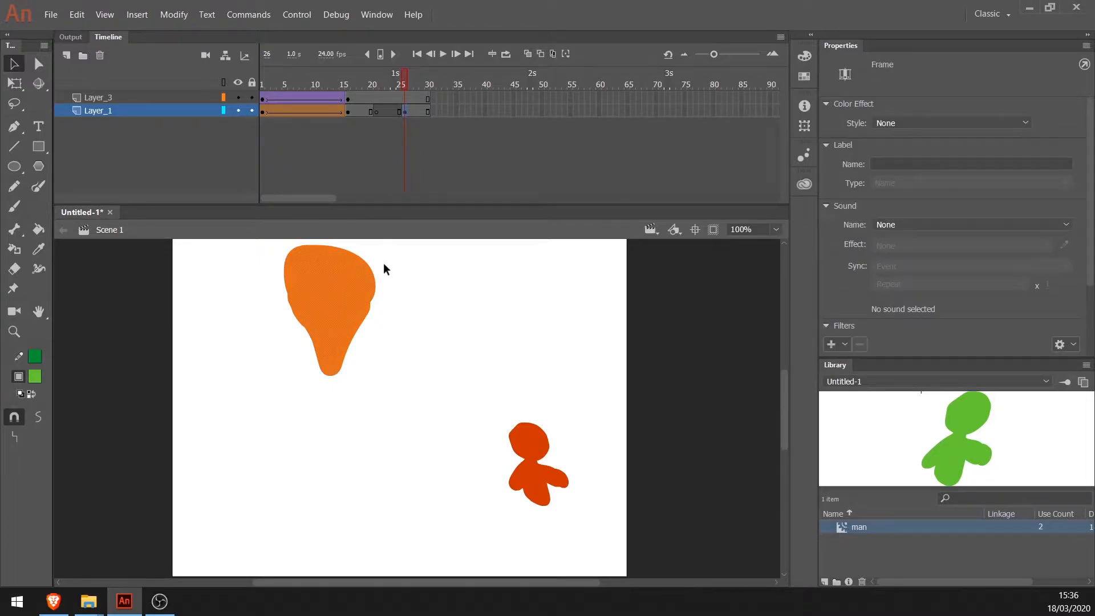
pyautogui.click(370, 186)
pyautogui.moveTo(364, 81)
pyautogui.mouseDown()
pyautogui.moveTo(292, 77)
pyautogui.moveTo(401, 87)
pyautogui.moveTo(262, 90)
pyautogui.moveTo(353, 99)
pyautogui.mouseUp()
pyautogui.click(354, 99)
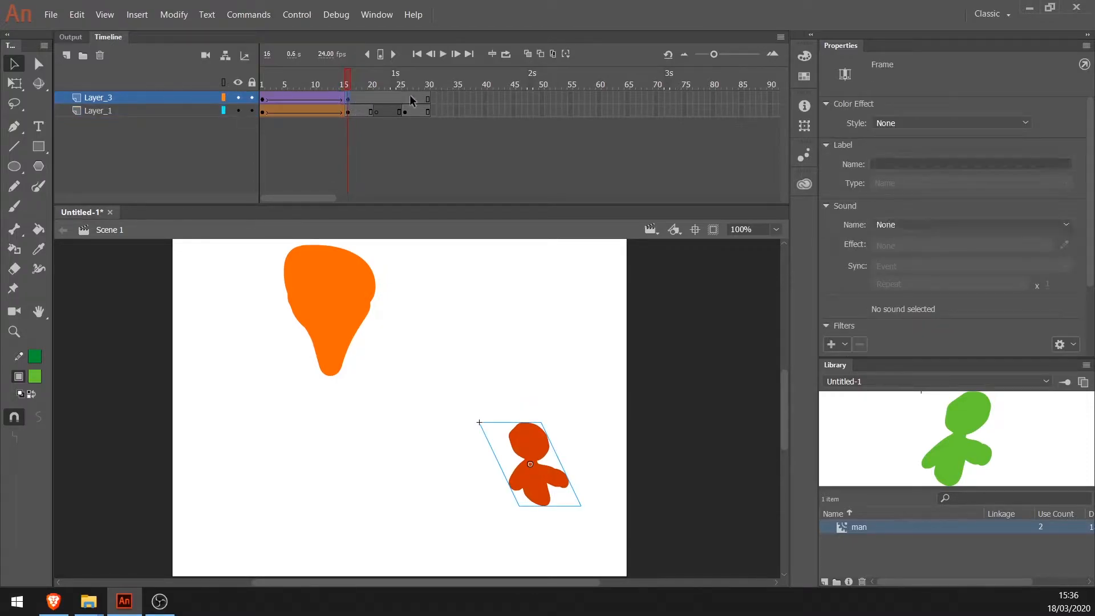
pyautogui.click(429, 105)
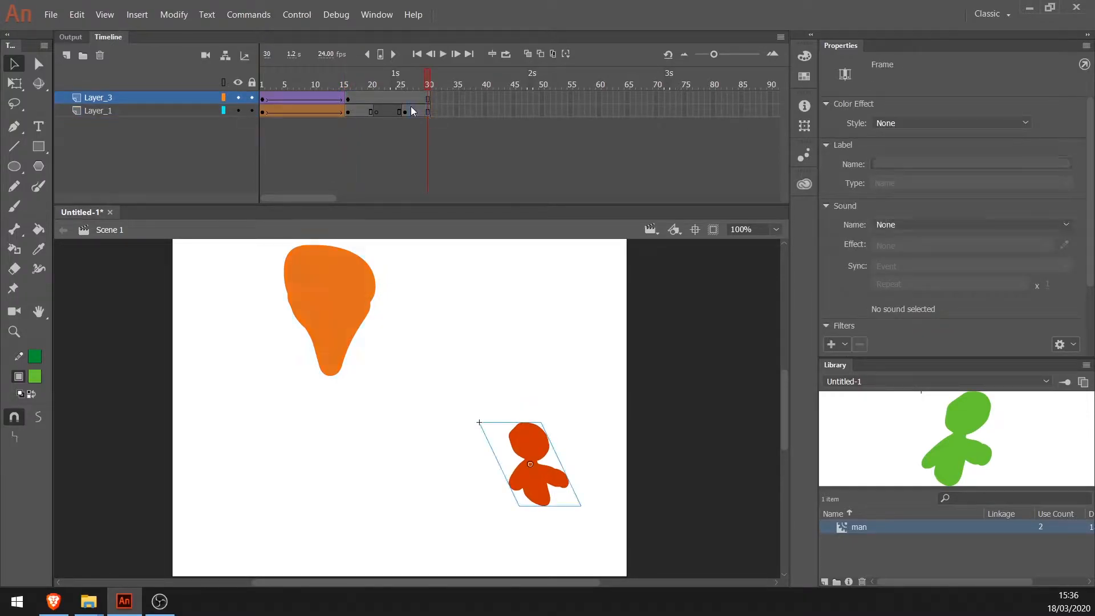
pyautogui.click(411, 107)
# Extend the man's tween on Layer_3 by moving its end keyframe from frame 16 to frame 30.
pyautogui.click(351, 99)
pyautogui.moveTo(349, 80); pyautogui.dragTo(261, 79)
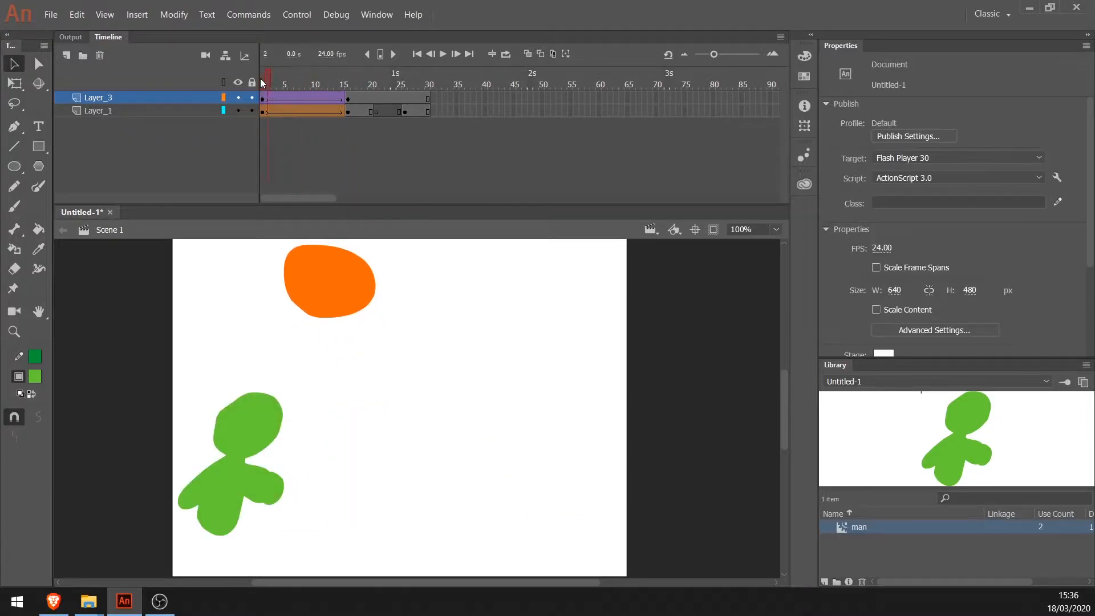
pyautogui.click(347, 99)
pyautogui.moveTo(347, 98); pyautogui.dragTo(307, 87)
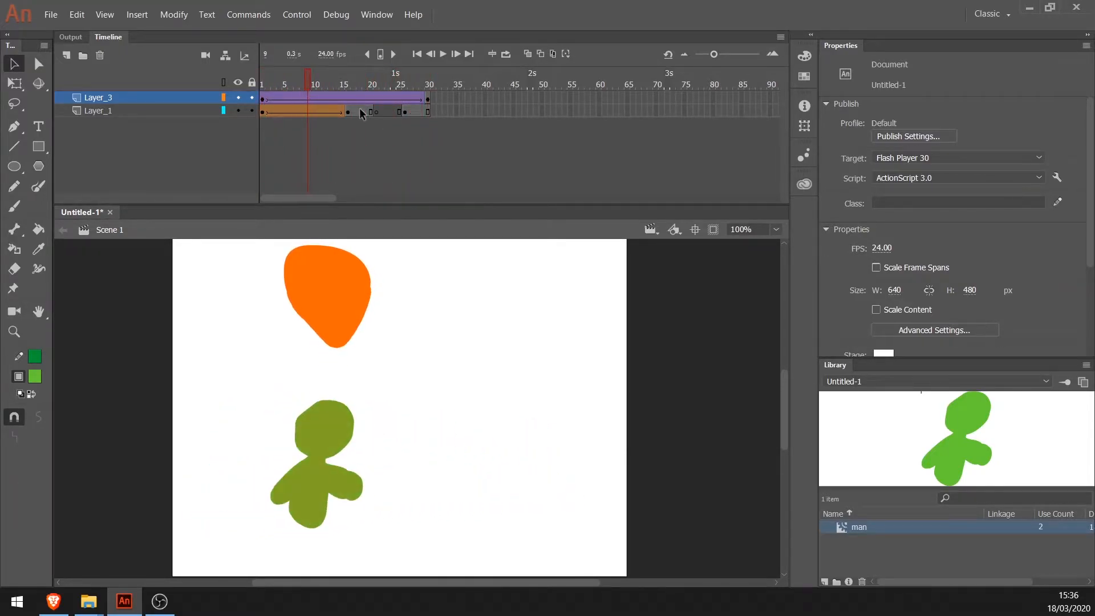
# Try to move Layer_1's keyframe from frame 16 to frame 30, inspect the resulting tween, and undo the move.
pyautogui.click(356, 112)
pyautogui.click(348, 111)
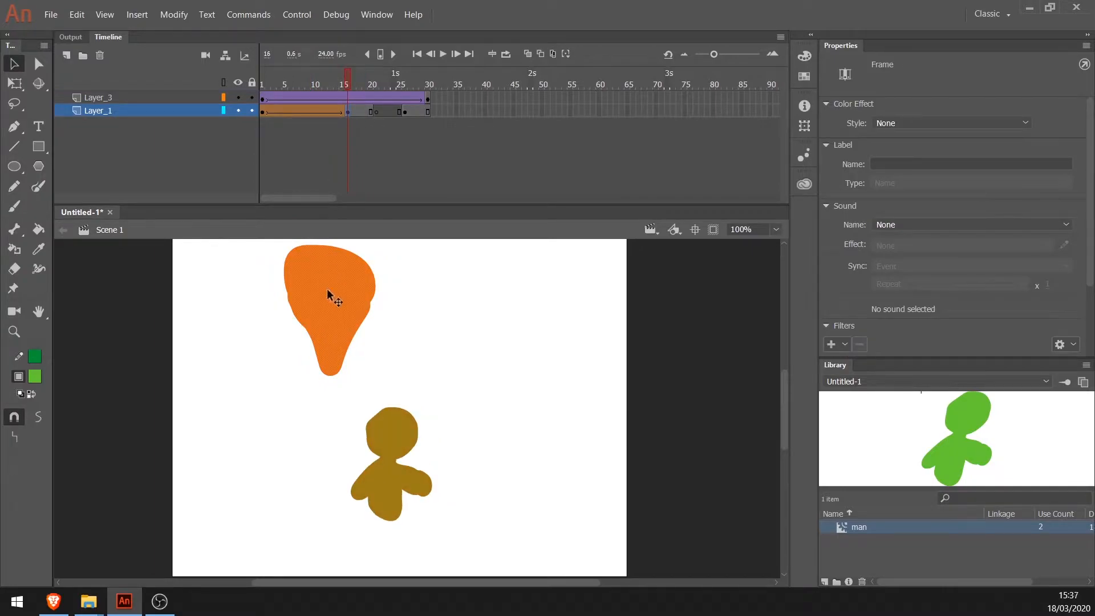
pyautogui.moveTo(347, 111); pyautogui.dragTo(426, 111)
pyautogui.moveTo(361, 84); pyautogui.dragTo(319, 85)
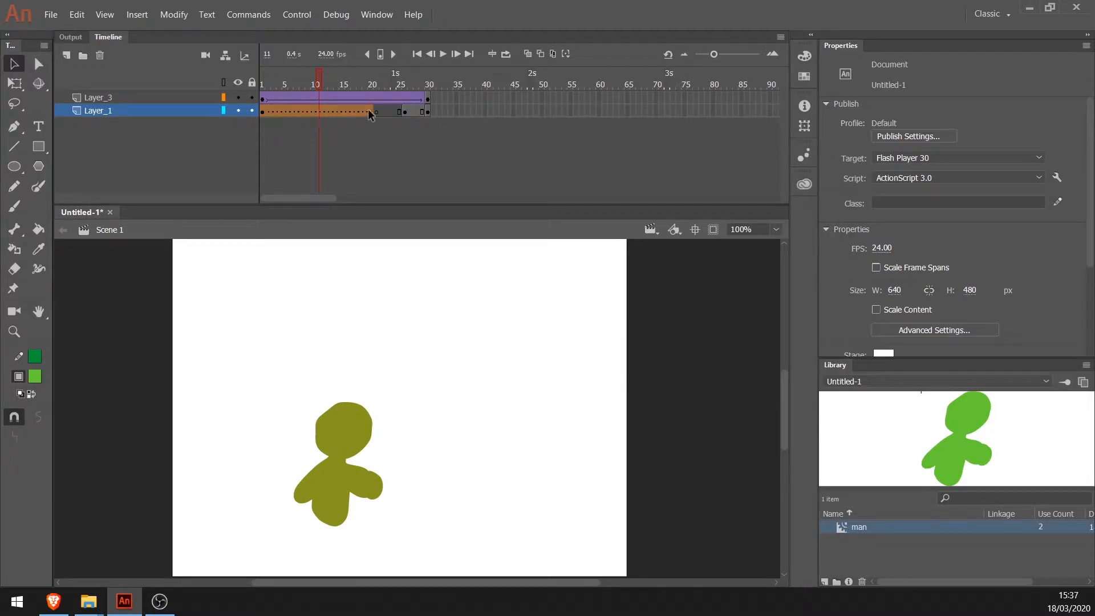
pyautogui.click(261, 112)
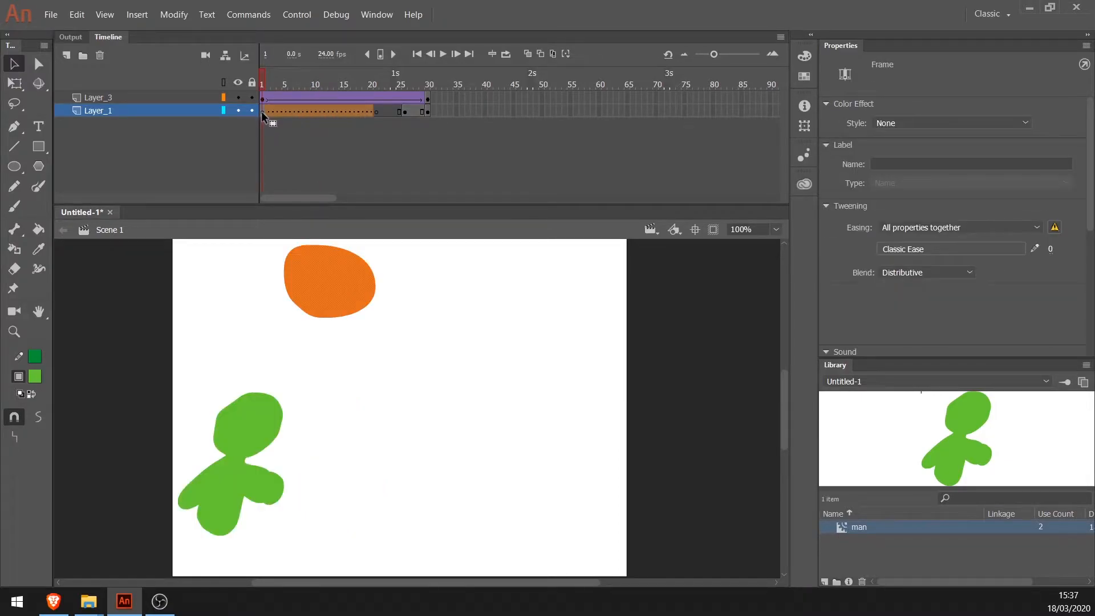
pyautogui.click(375, 112)
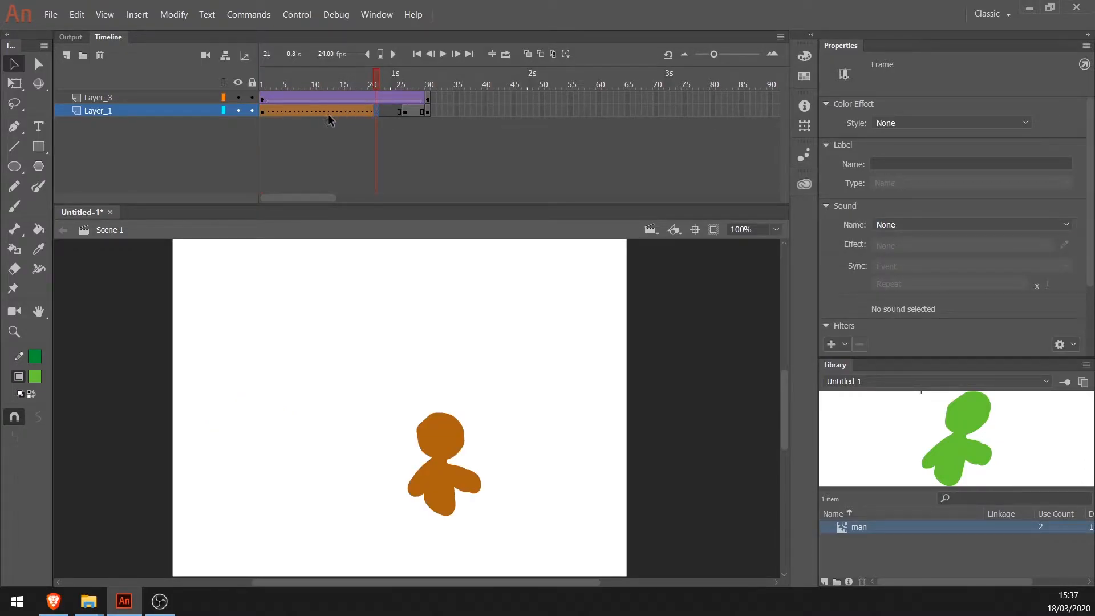
pyautogui.hotkey('shift', ',')
pyautogui.press('Return')
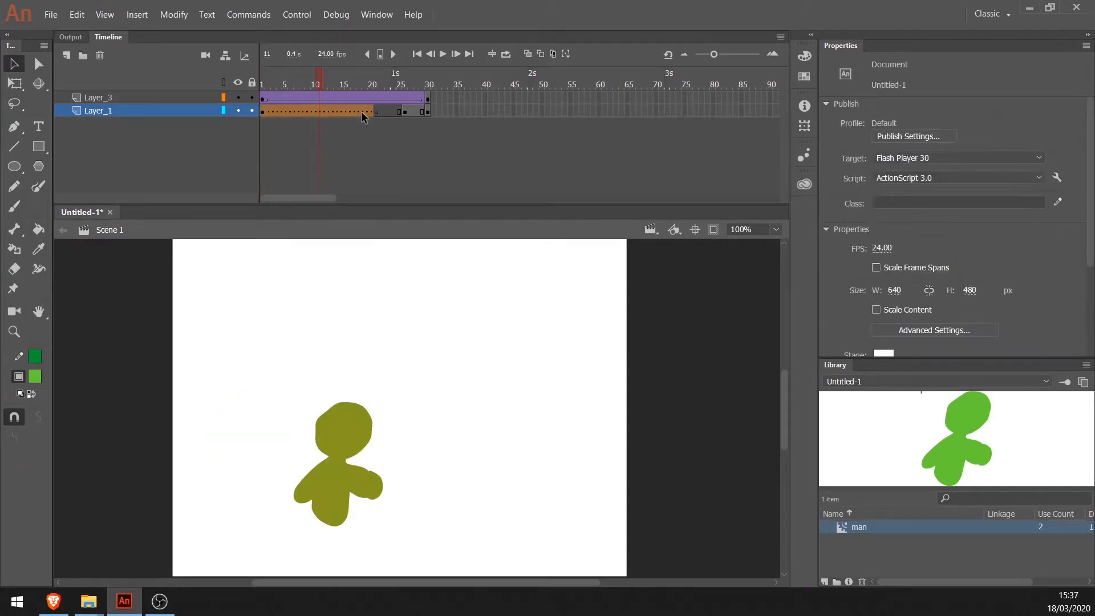
pyautogui.hotkey('ctrl', 'z')
# Clear the intermediate keyframes at frames 21 and 26 on Layer_1.
pyautogui.click(354, 111)
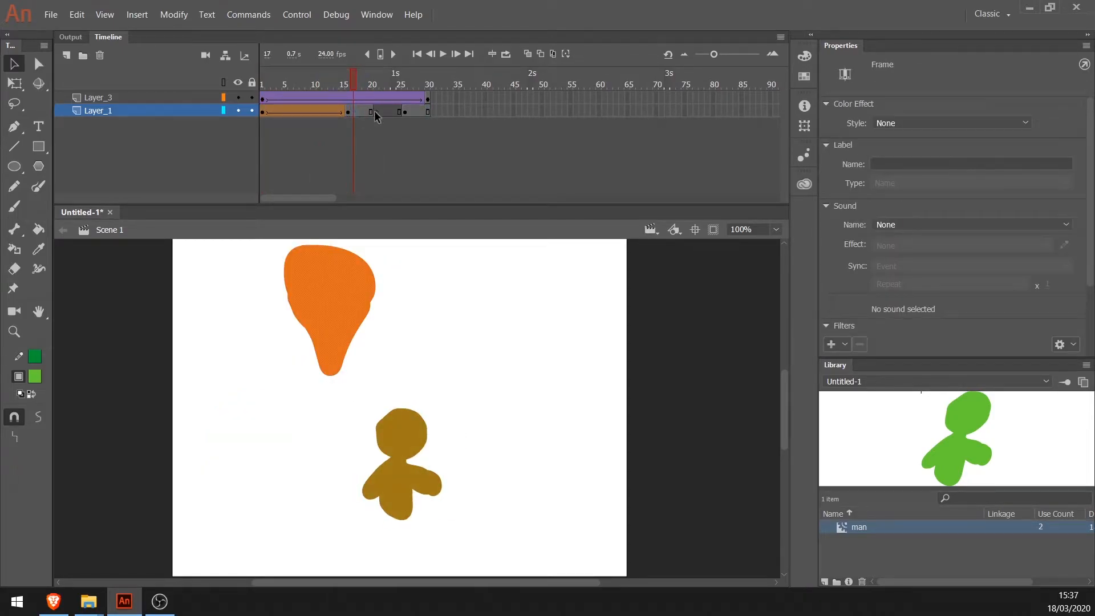
pyautogui.click(374, 111)
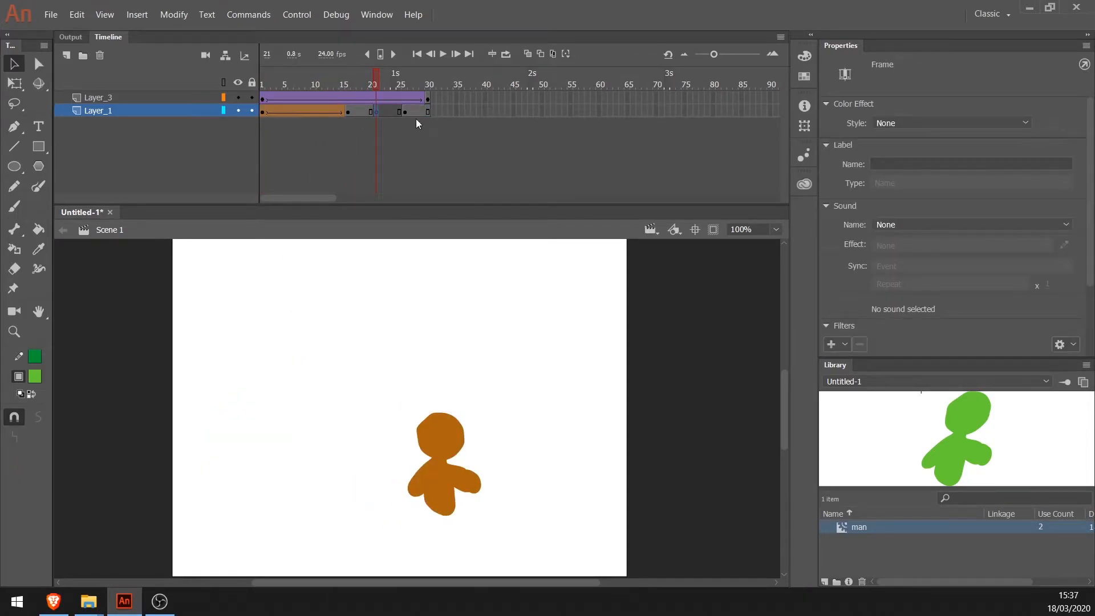
pyautogui.rightClick(376, 112)
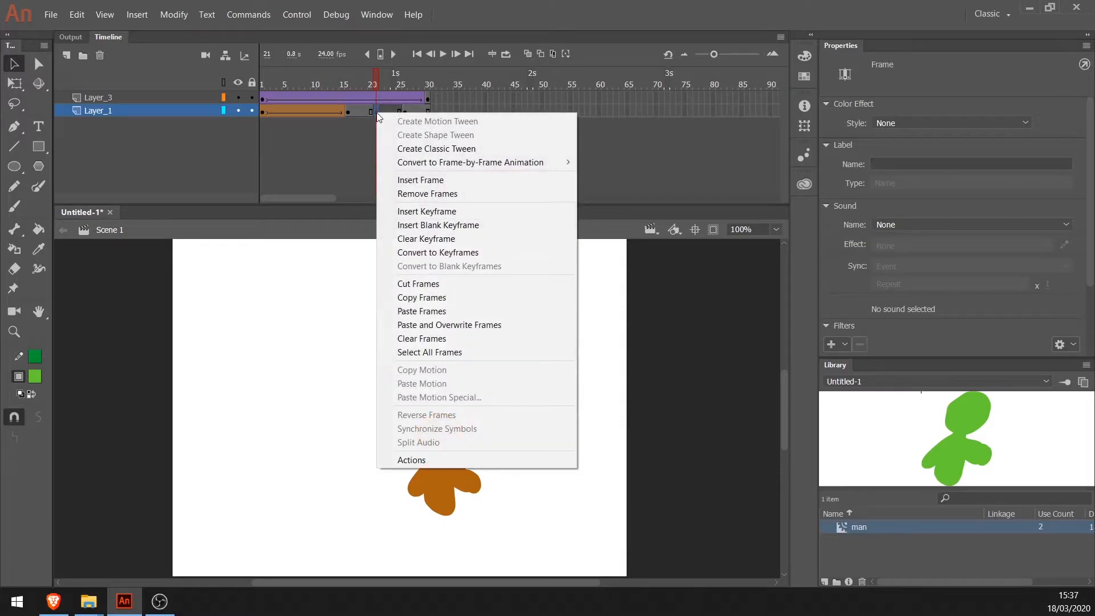
pyautogui.click(466, 239)
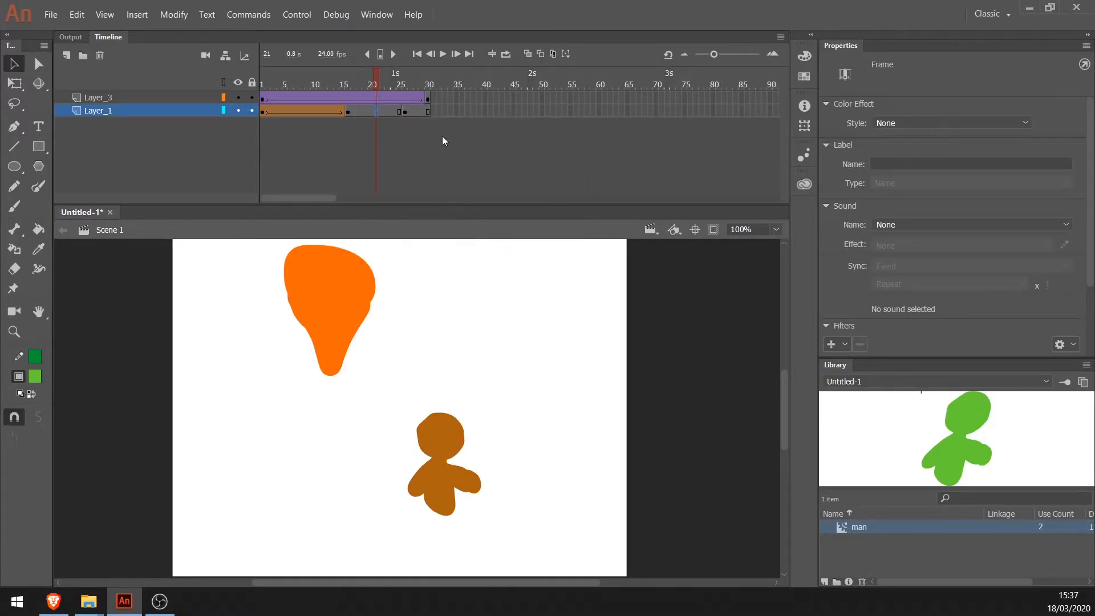
pyautogui.click(403, 112)
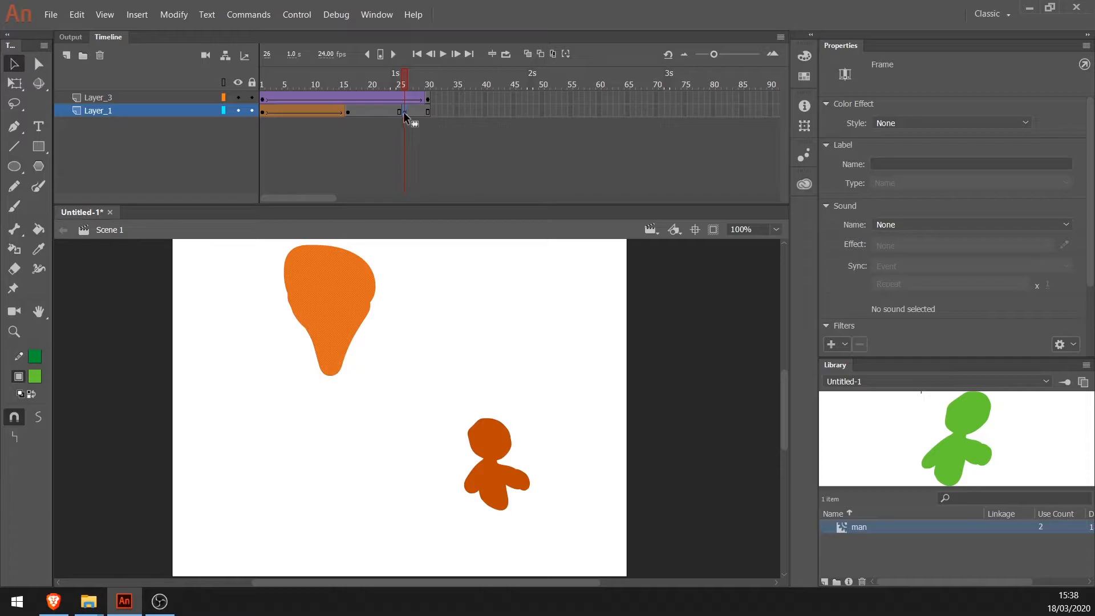
pyautogui.rightClick(403, 112)
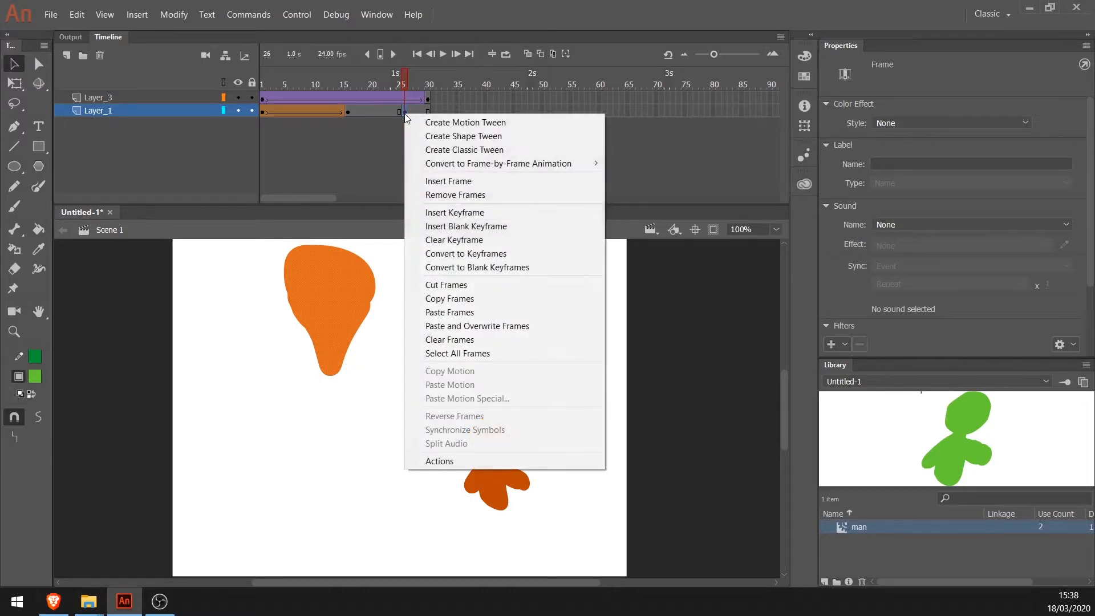
pyautogui.click(444, 240)
# Extend Layer_1's shape tween by moving its end keyframe from frame 16 to frame 30, and preview the animation.
pyautogui.click(347, 112)
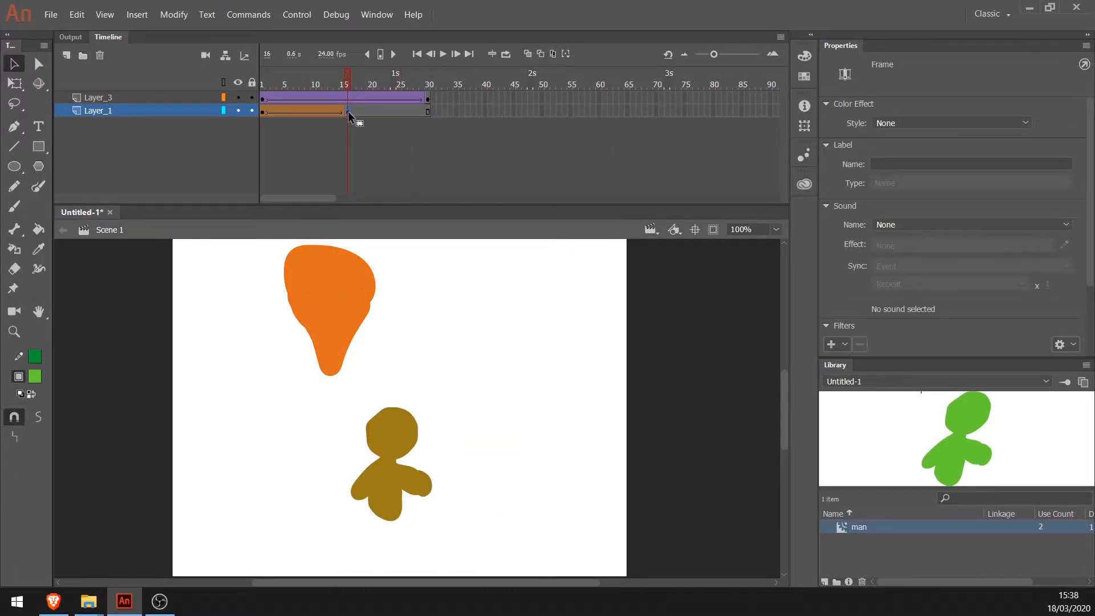
pyautogui.moveTo(424, 112); pyautogui.dragTo(426, 111)
pyautogui.moveTo(344, 85); pyautogui.dragTo(432, 103)
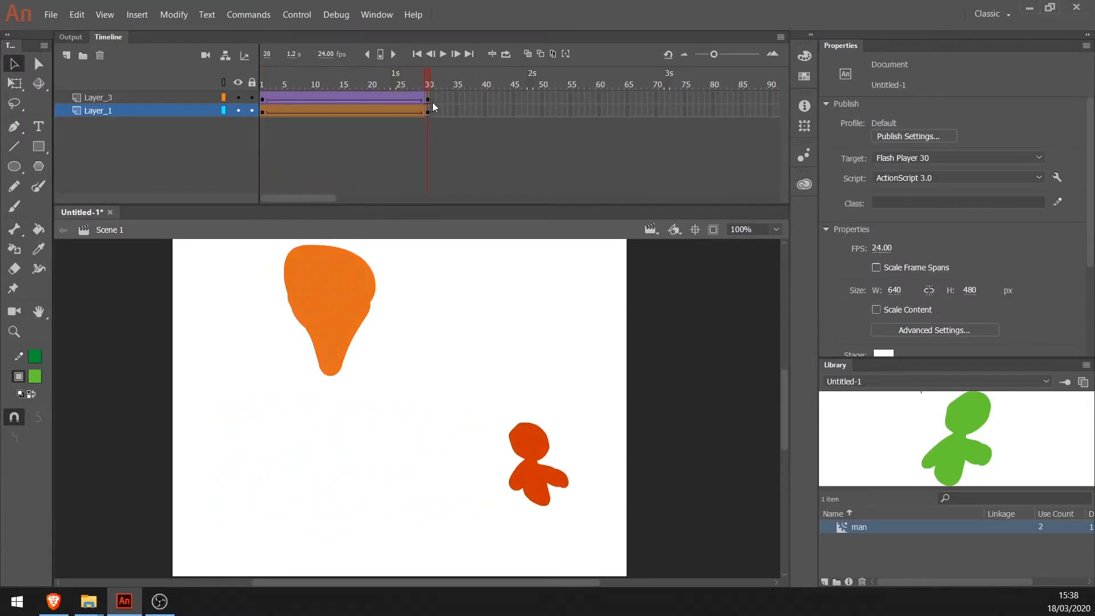
# Try adding a second instance of the man symbol mid-stage at frame 1 of the man layer, and check the tween.
pyautogui.click(428, 78)
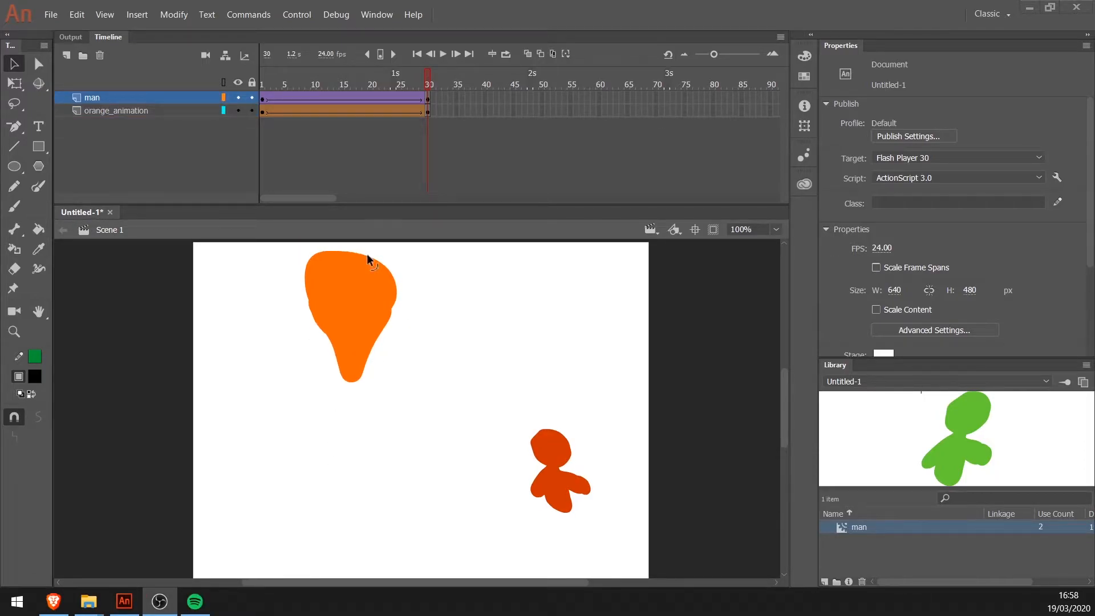
pyautogui.click(430, 81)
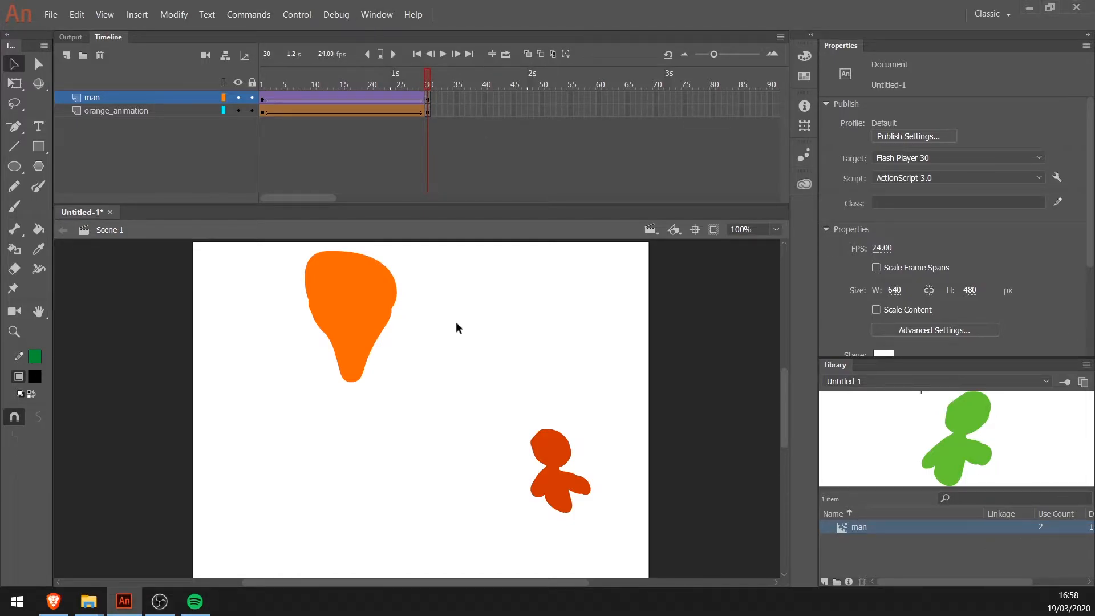
pyautogui.moveTo(428, 86); pyautogui.dragTo(255, 85)
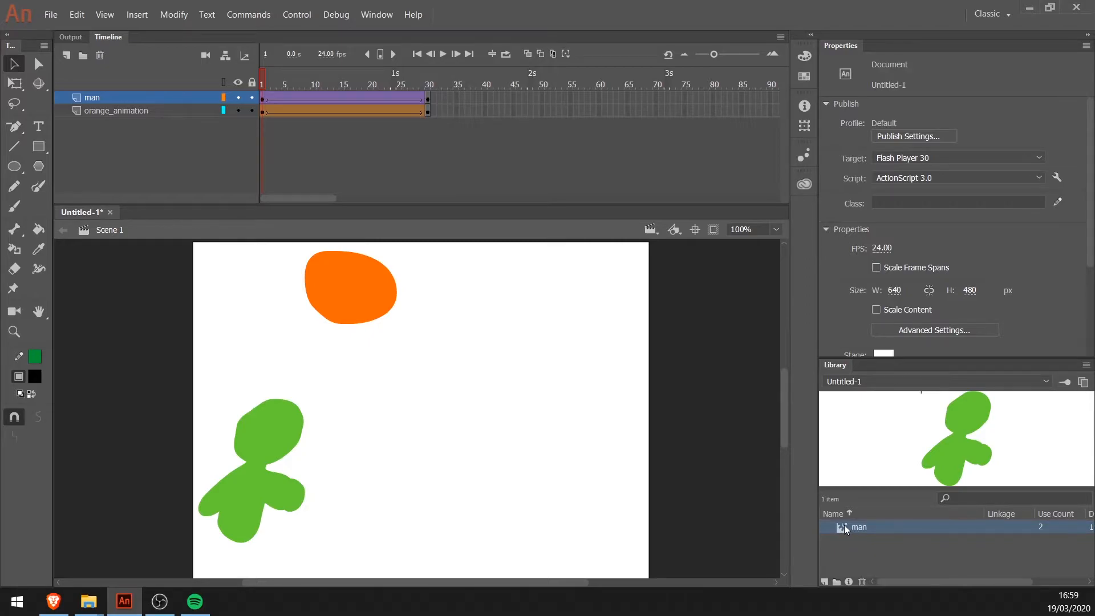
pyautogui.moveTo(842, 529); pyautogui.dragTo(442, 408)
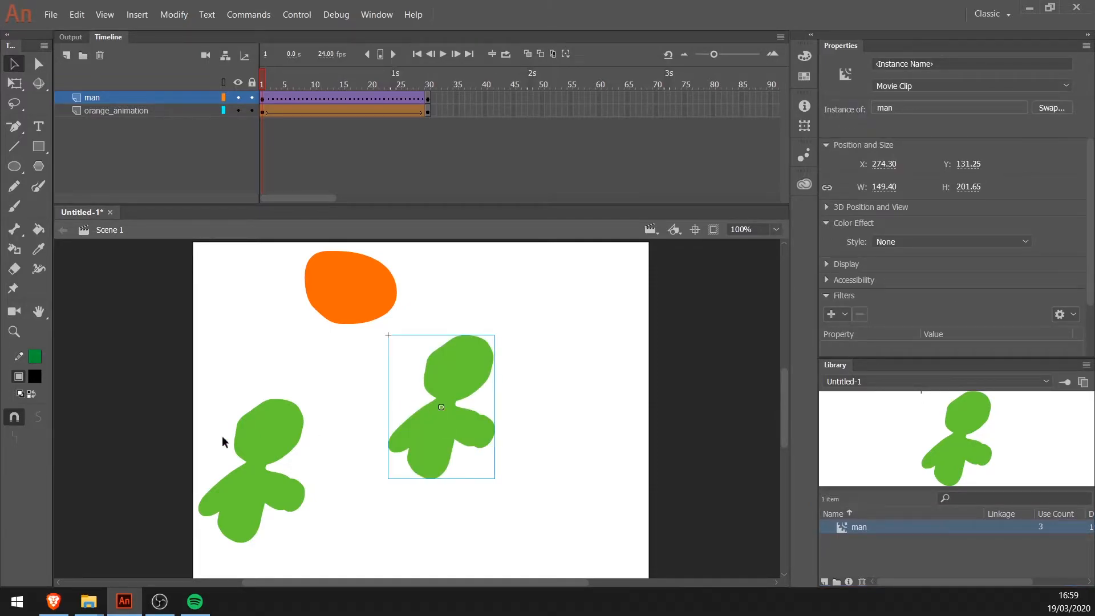
pyautogui.click(303, 435)
pyautogui.click(446, 439)
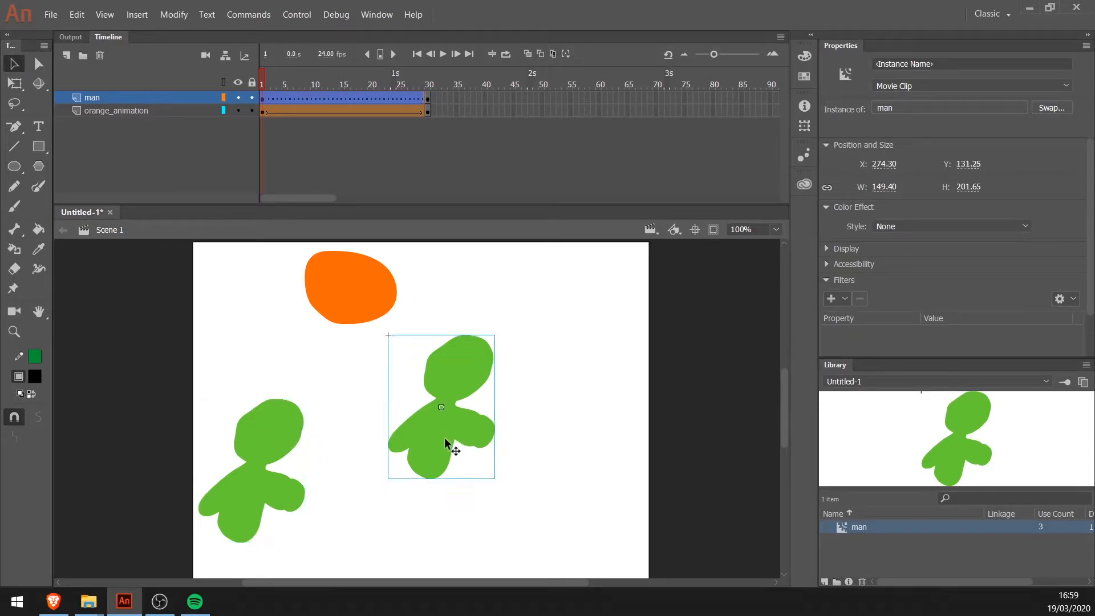
pyautogui.click(295, 103)
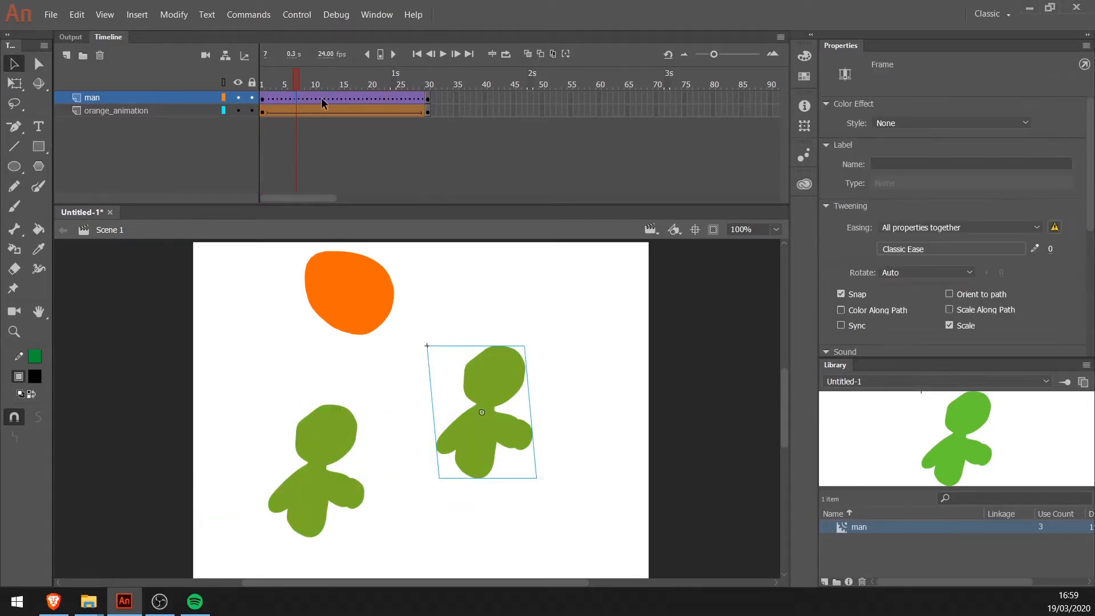
pyautogui.click(358, 123)
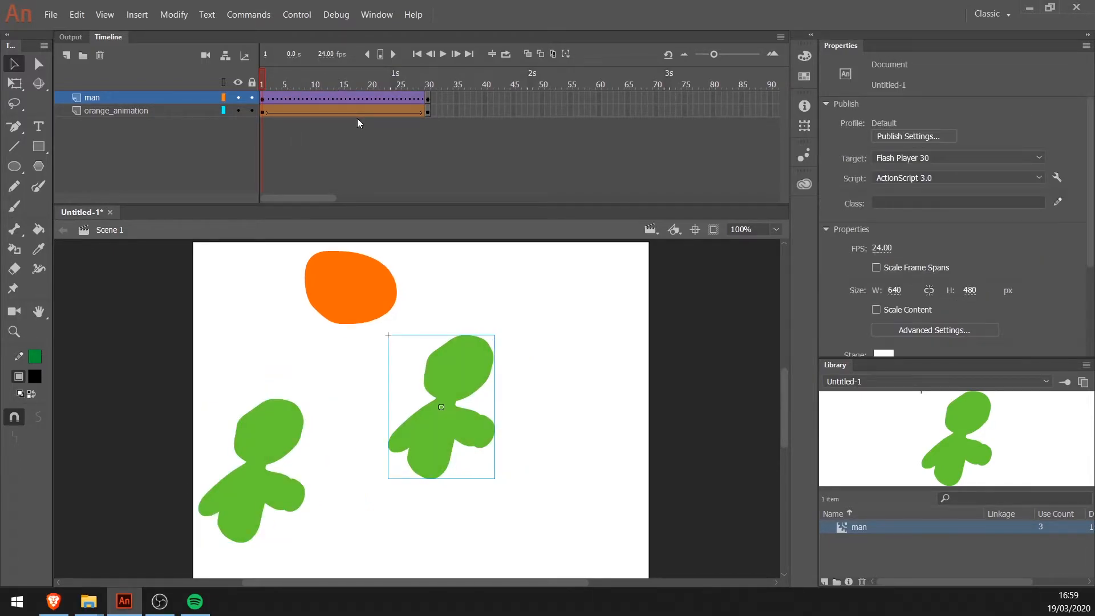
# Delete the second man instance from the middle of the stage at frame 1.
pyautogui.click(472, 362)
pyautogui.press('Delete')
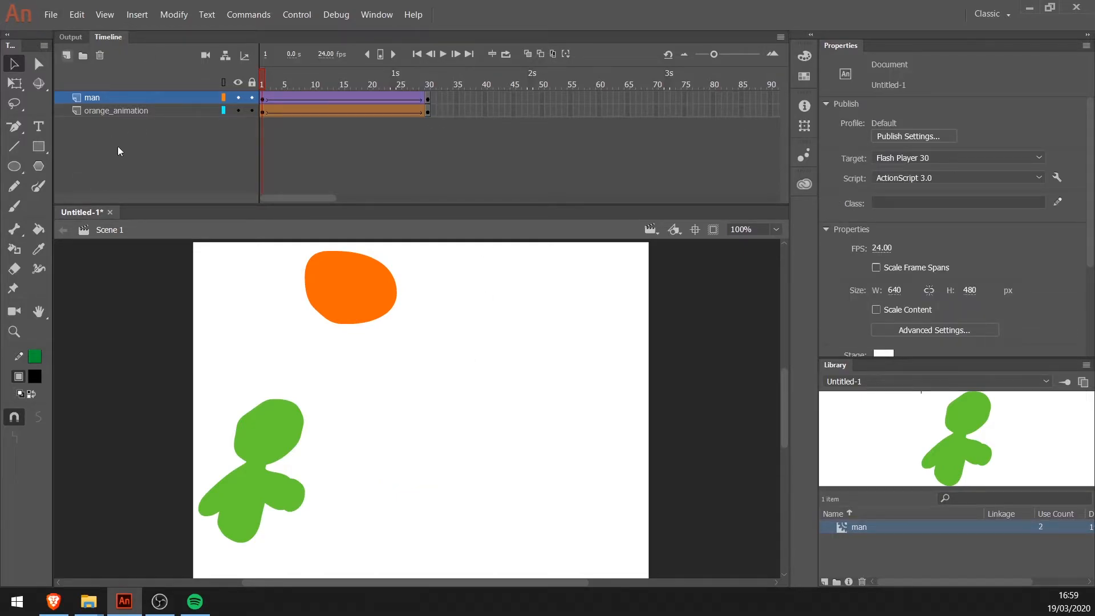
# Select the orange_animation and man layers in turn to check what each one contains.
pyautogui.click(105, 112)
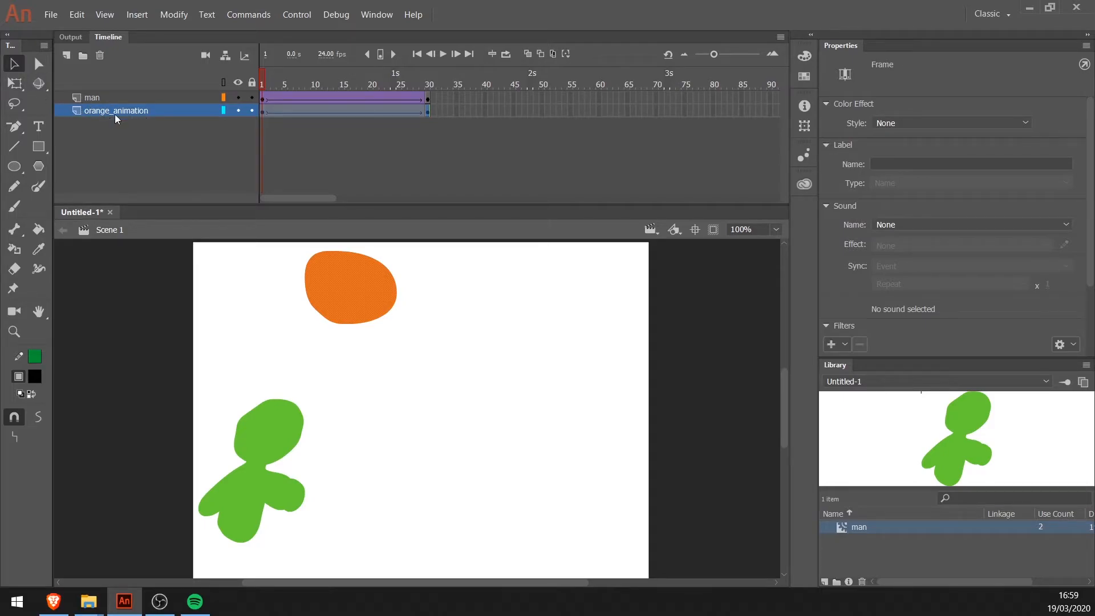
pyautogui.click(91, 98)
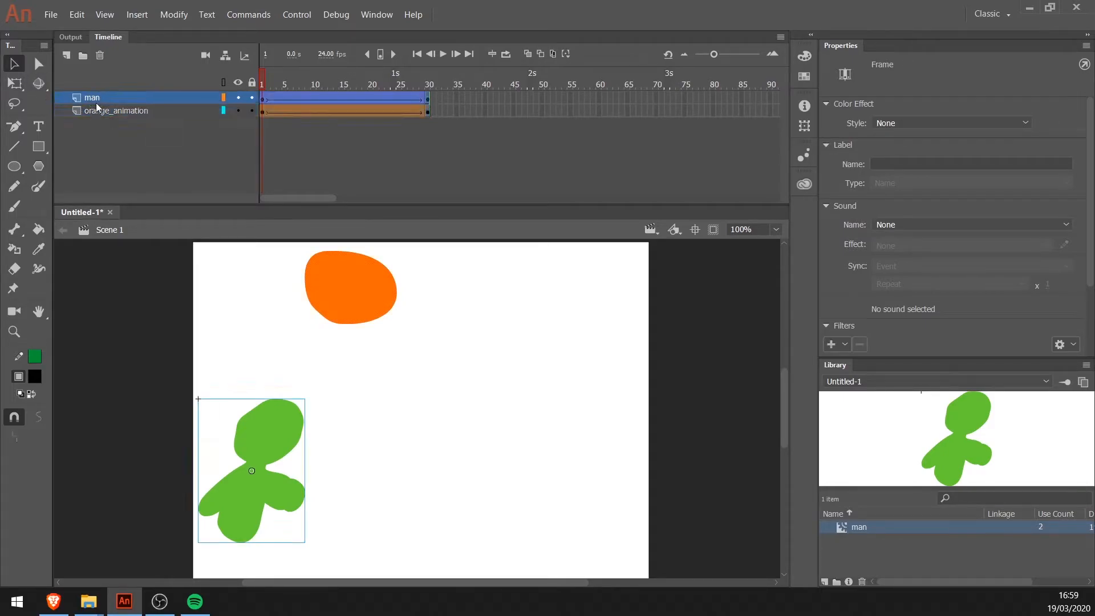
# Rename the man layer as man_animation.
pyautogui.doubleClick(96, 97)
pyautogui.click(114, 97)
pyautogui.write('_animation')
pyautogui.press('Return')
# Add a new layer holding another man instance in the stage's upper right corner, and scrub the timeline to check it.
pyautogui.click(67, 57)
pyautogui.moveTo(849, 527); pyautogui.dragTo(544, 500)
pyautogui.moveTo(279, 73); pyautogui.dragTo(437, 87)
pyautogui.moveTo(569, 439); pyautogui.dragTo(582, 302)
pyautogui.moveTo(399, 68); pyautogui.dragTo(468, 117)
pyautogui.moveTo(412, 55); pyautogui.dragTo(218, 63)
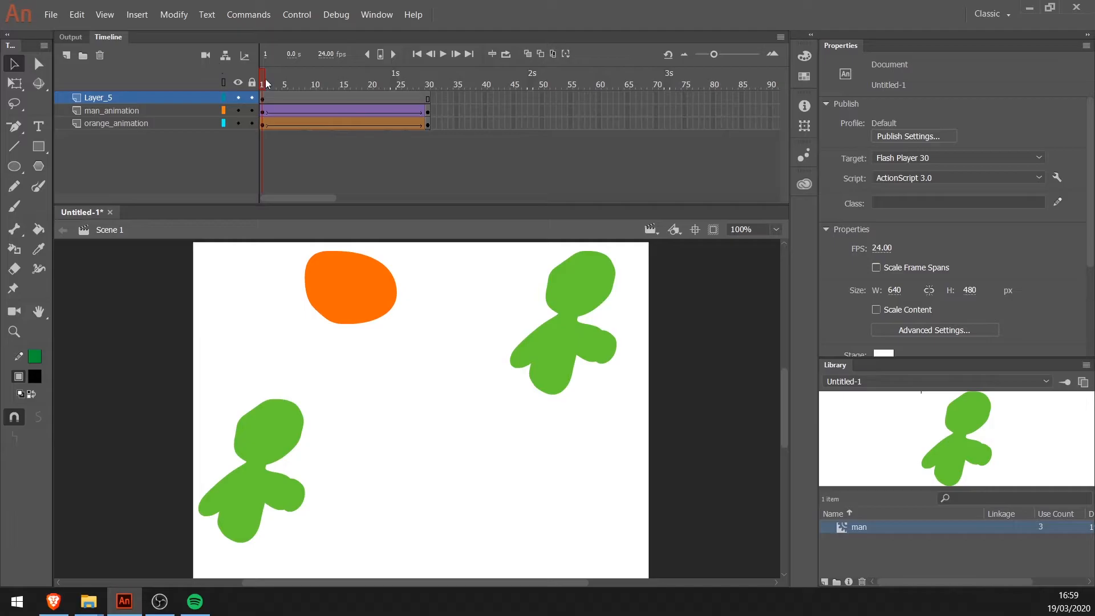
# Look inside the man symbol through the upper instance, return to Scene 1, and locate the symbol in the library.
pyautogui.click(597, 283)
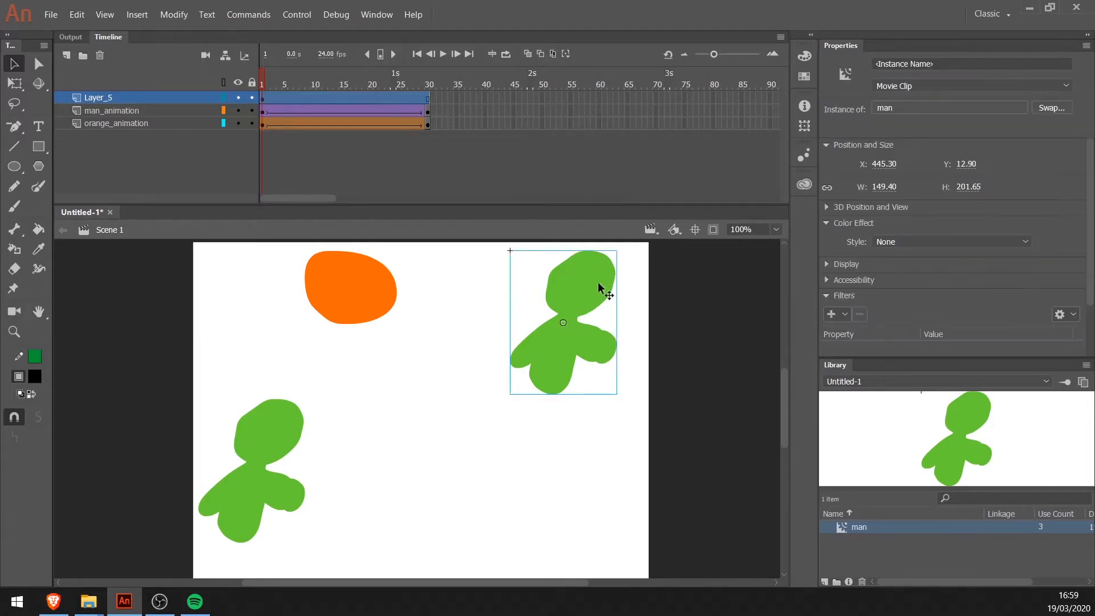
pyautogui.doubleClick(572, 296)
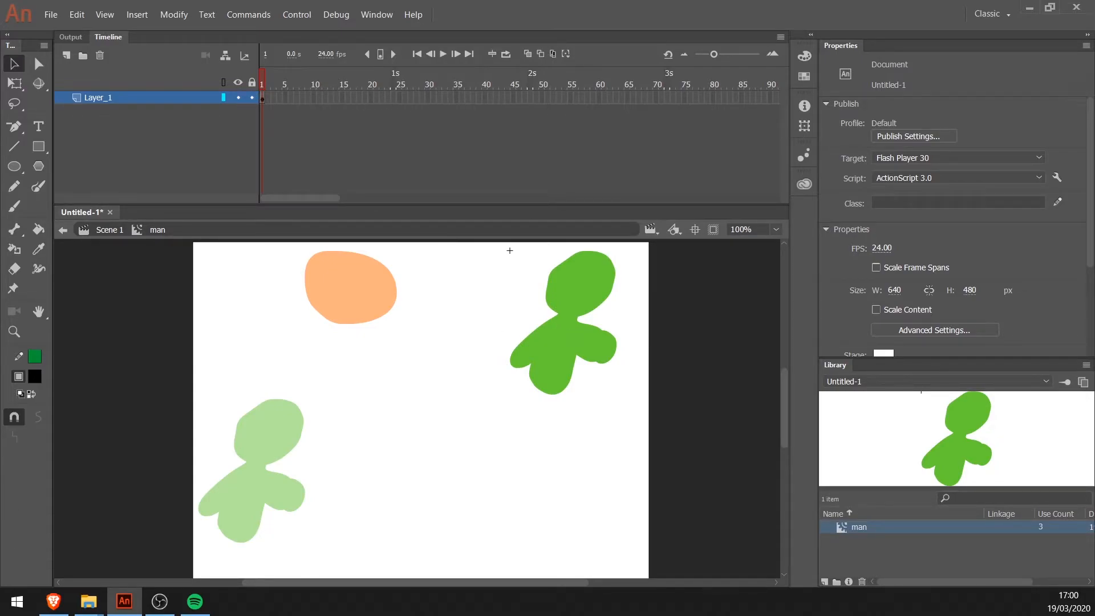
pyautogui.click(112, 231)
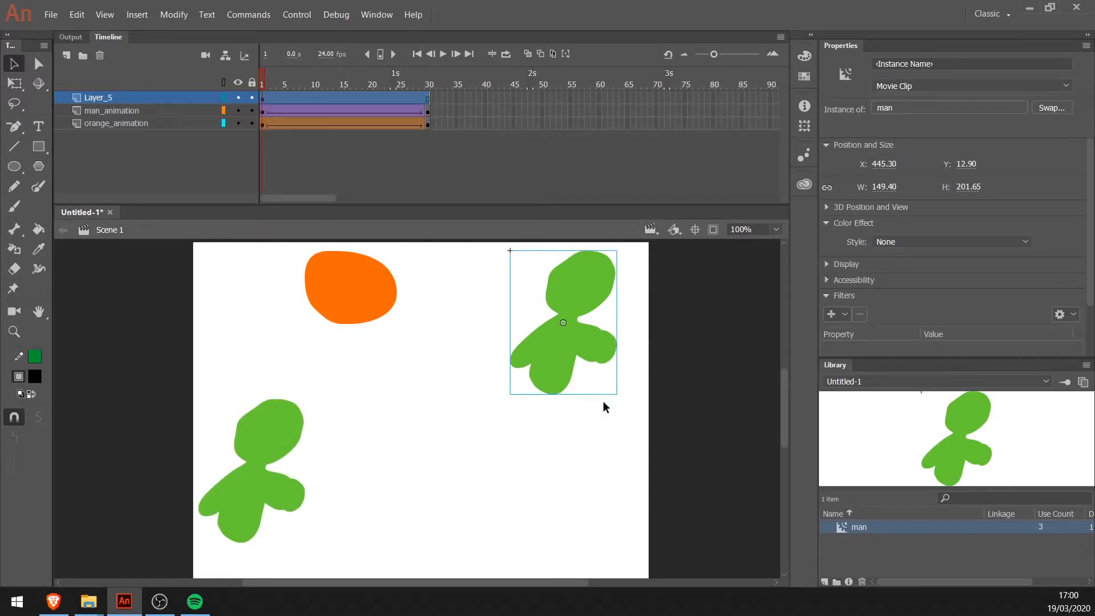
pyautogui.click(840, 530)
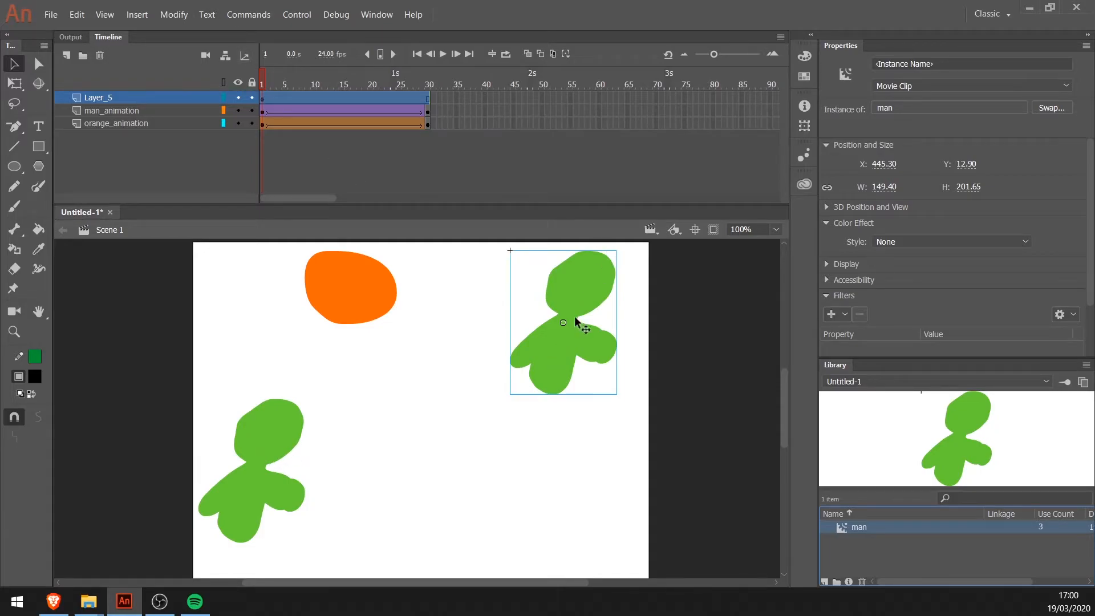
# Open the upper man instance for editing in place and add a layer named shape inside the symbol.
pyautogui.doubleClick(586, 282)
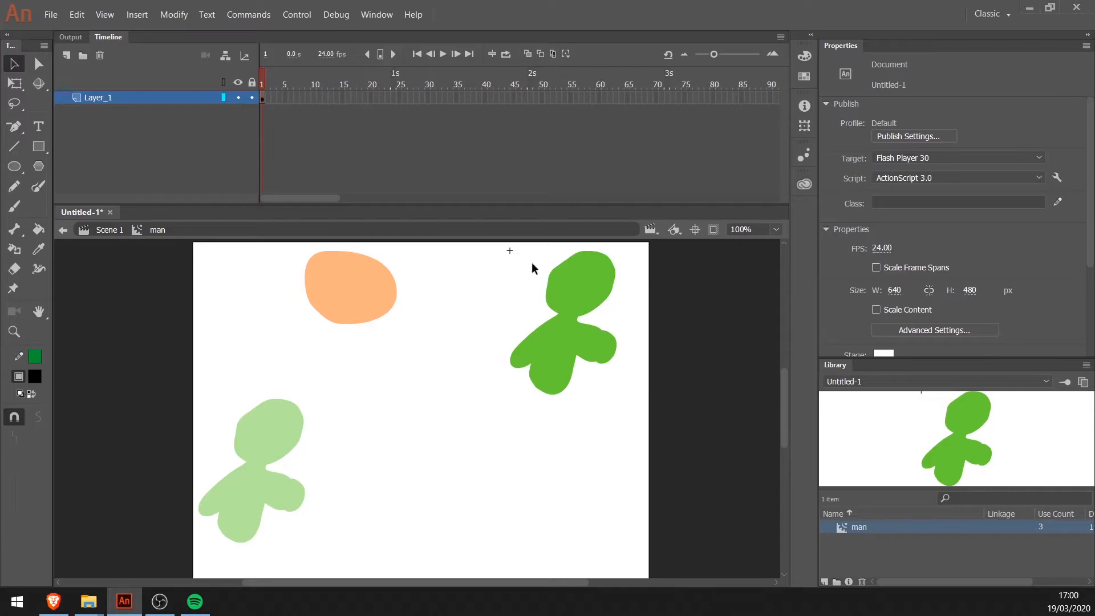
pyautogui.click(64, 56)
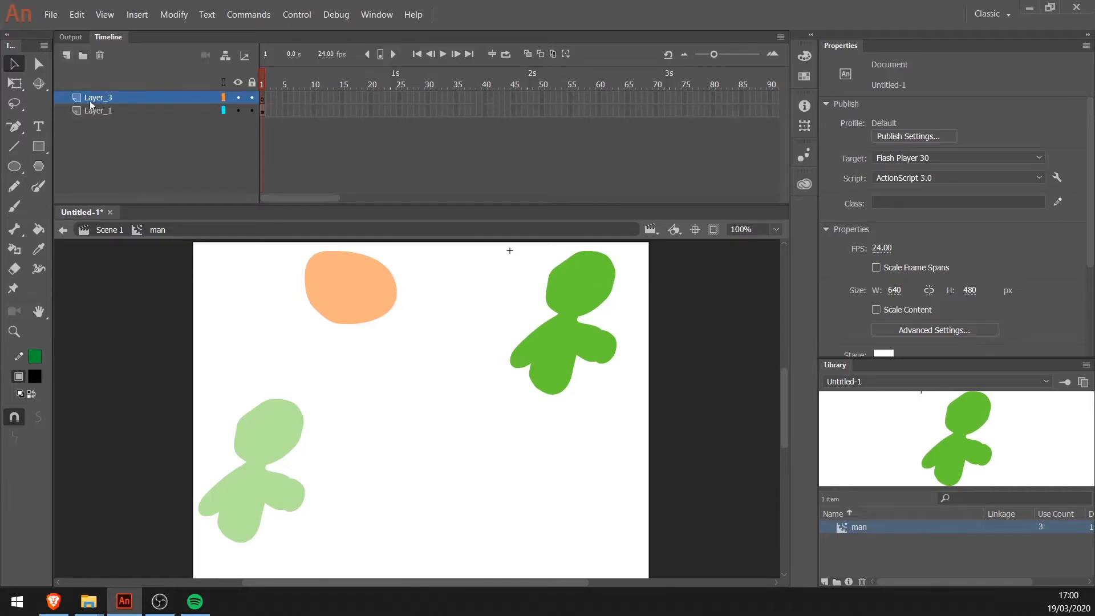
pyautogui.doubleClick(105, 98)
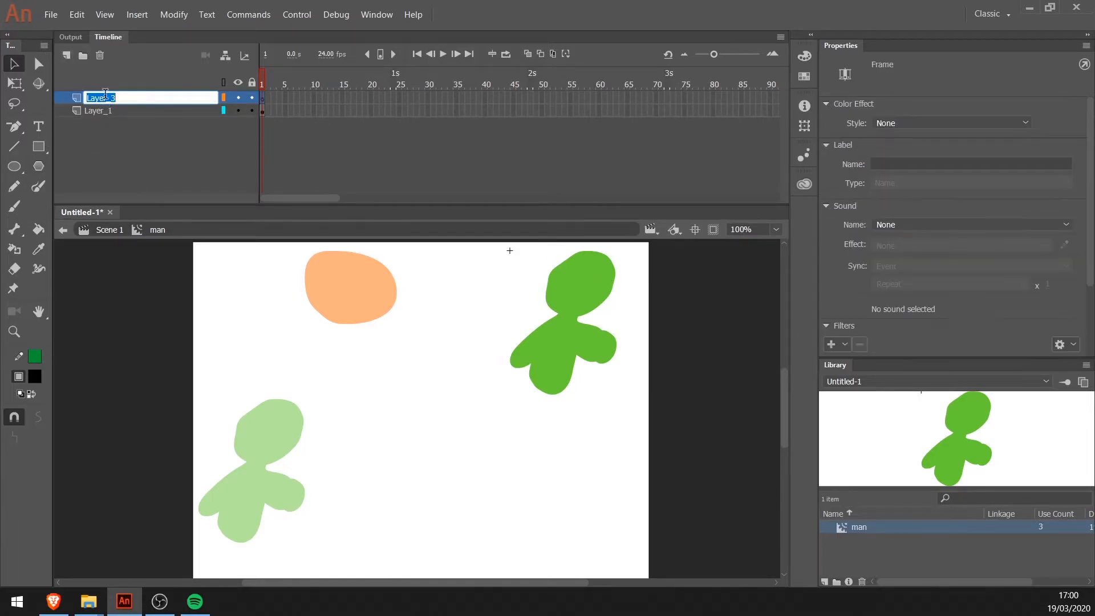
pyautogui.write('shape')
pyautogui.press('Return')
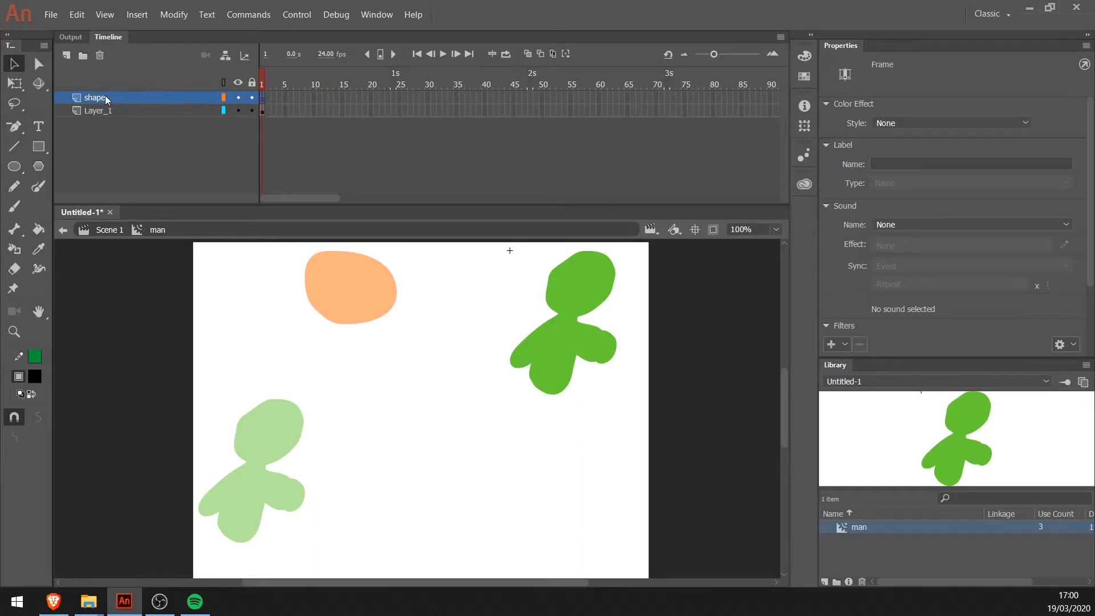
# Paint a black dot on the man's head on the shape layer, using the Brush tool at size 13.
pyautogui.click(11, 170)
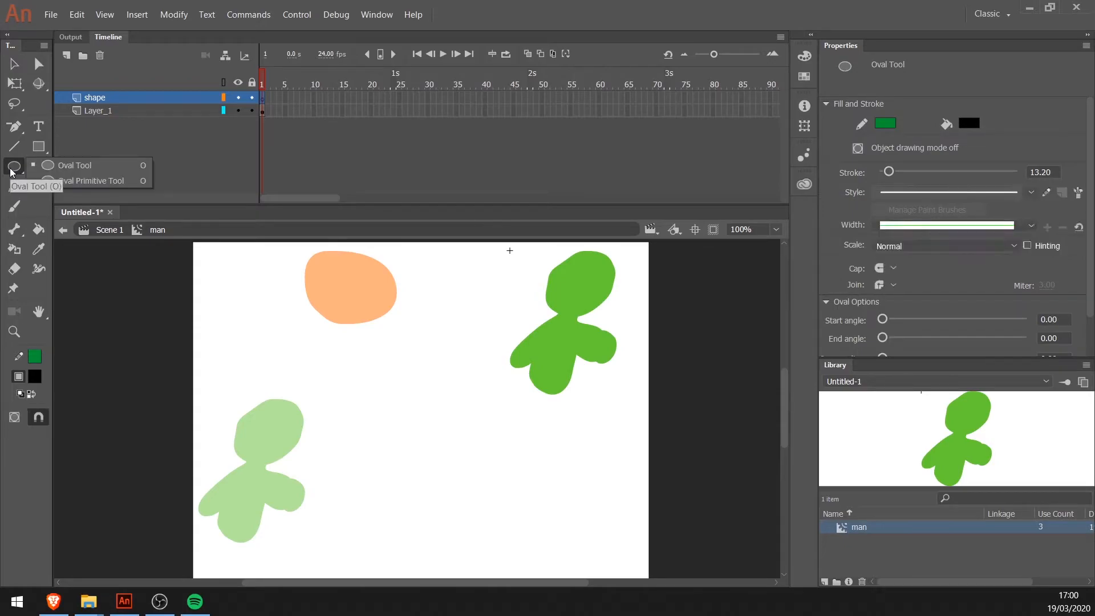
pyautogui.click(15, 205)
pyautogui.click(38, 374)
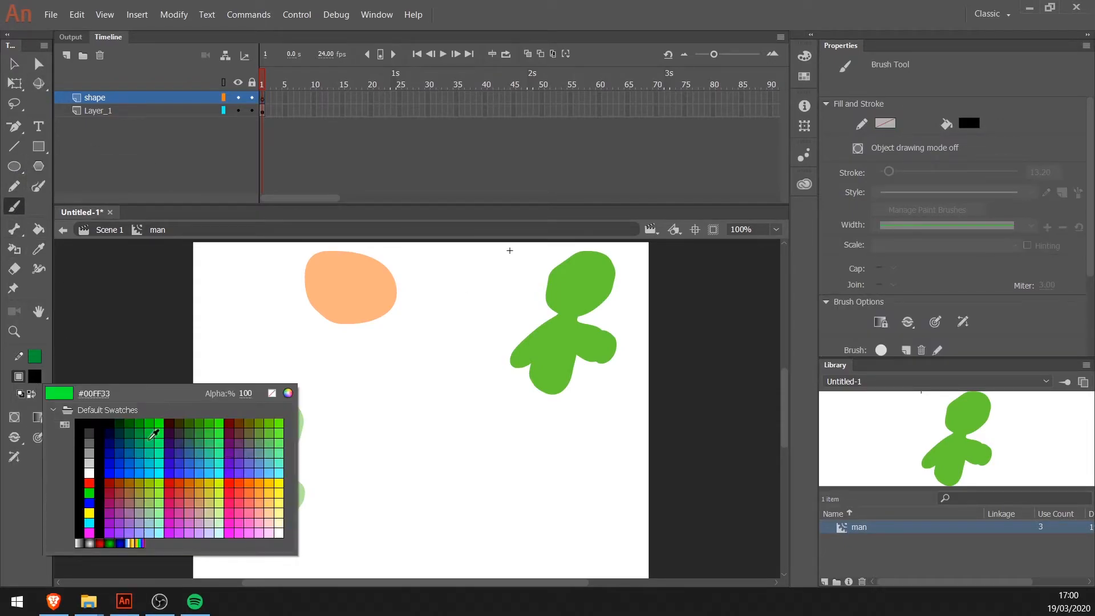
pyautogui.click(110, 421)
pyautogui.scroll(-4, 899, 225)
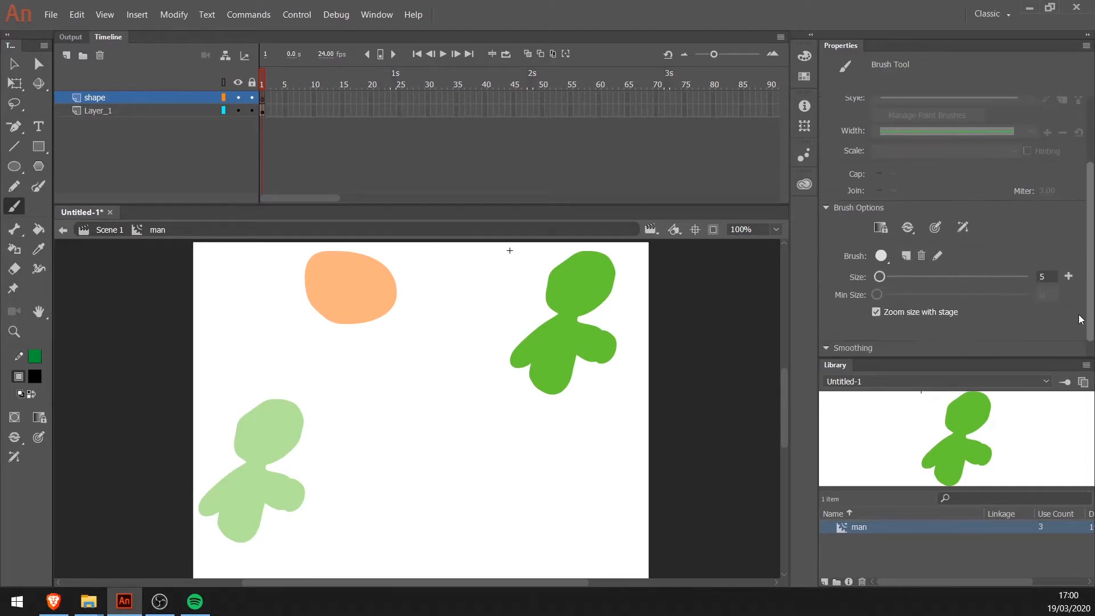
pyautogui.moveTo(882, 255)
pyautogui.mouseDown()
pyautogui.moveTo(910, 256)
pyautogui.moveTo(885, 257)
pyautogui.mouseUp()
pyautogui.click(578, 284)
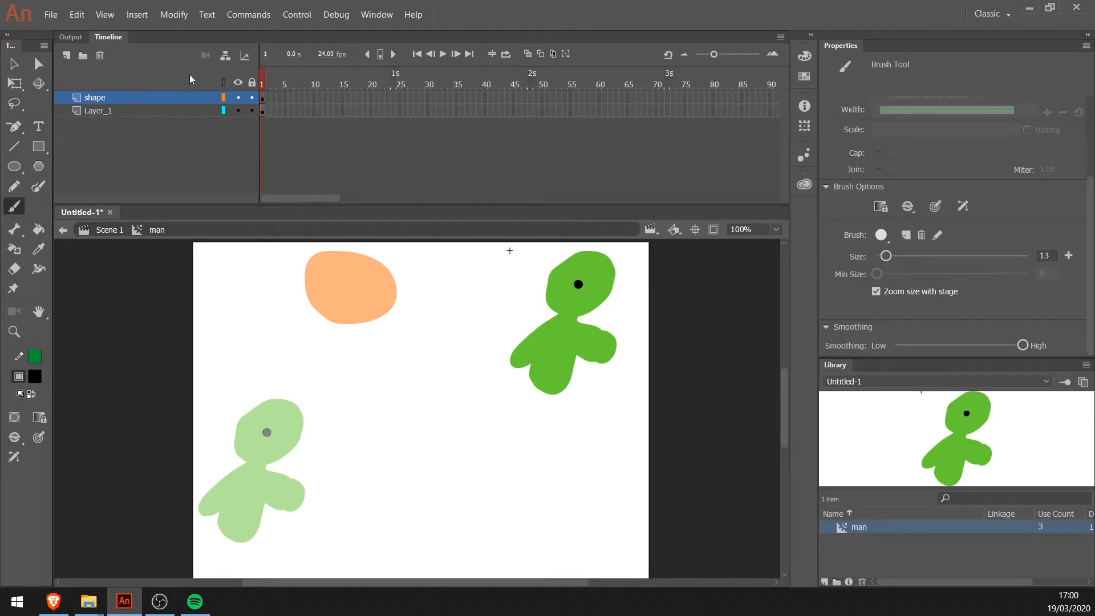
# Insert a keyframe at frame 10 of the shape layer, keeping the black dot.
pyautogui.click(313, 96)
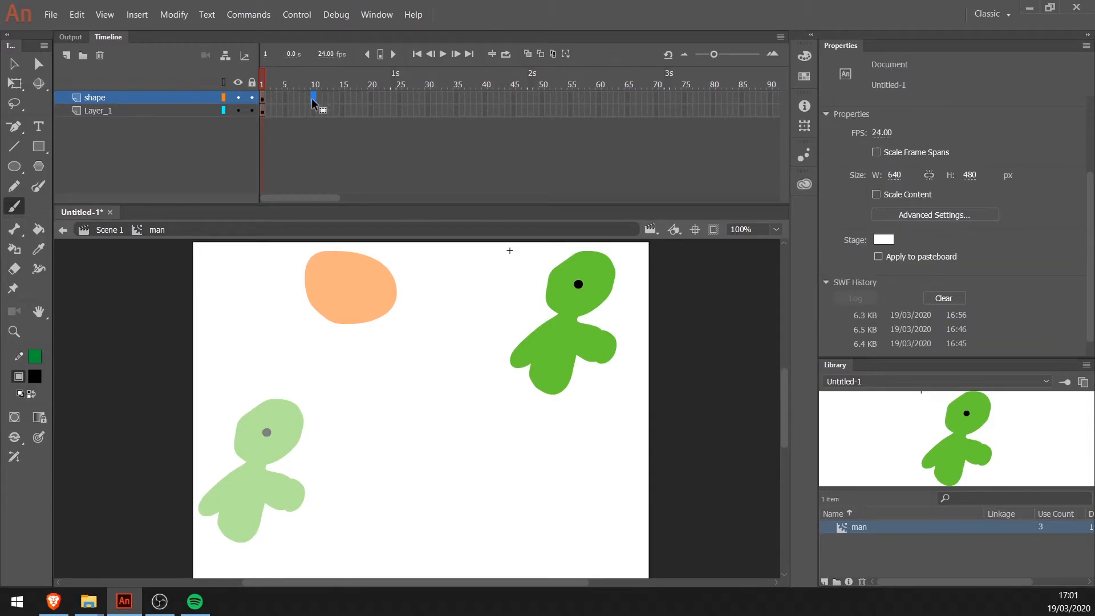
pyautogui.press('F7')
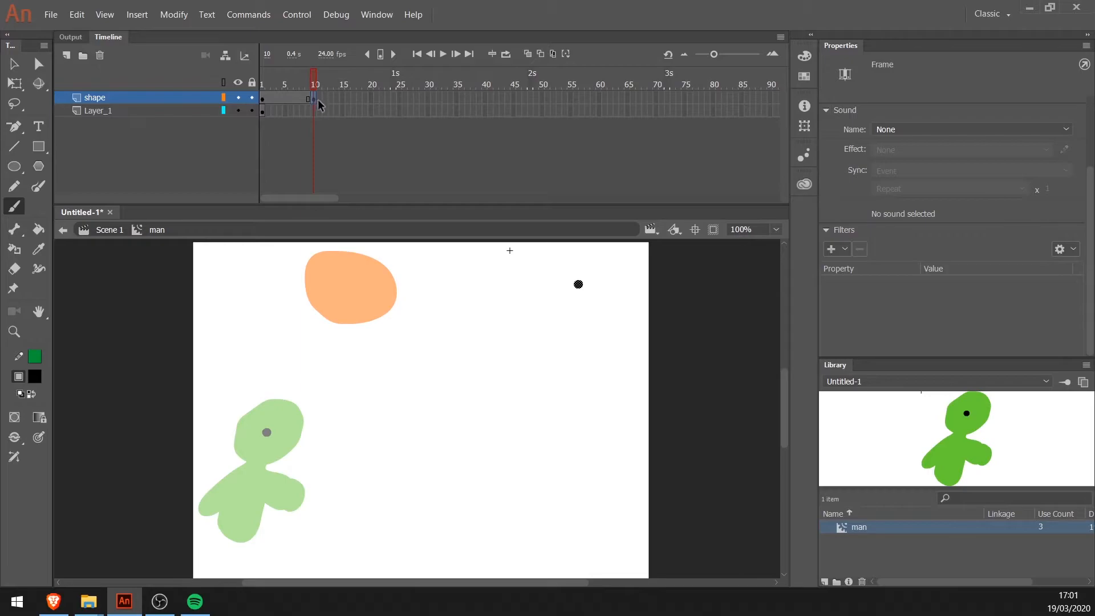
pyautogui.press('v')
pyautogui.click(583, 290)
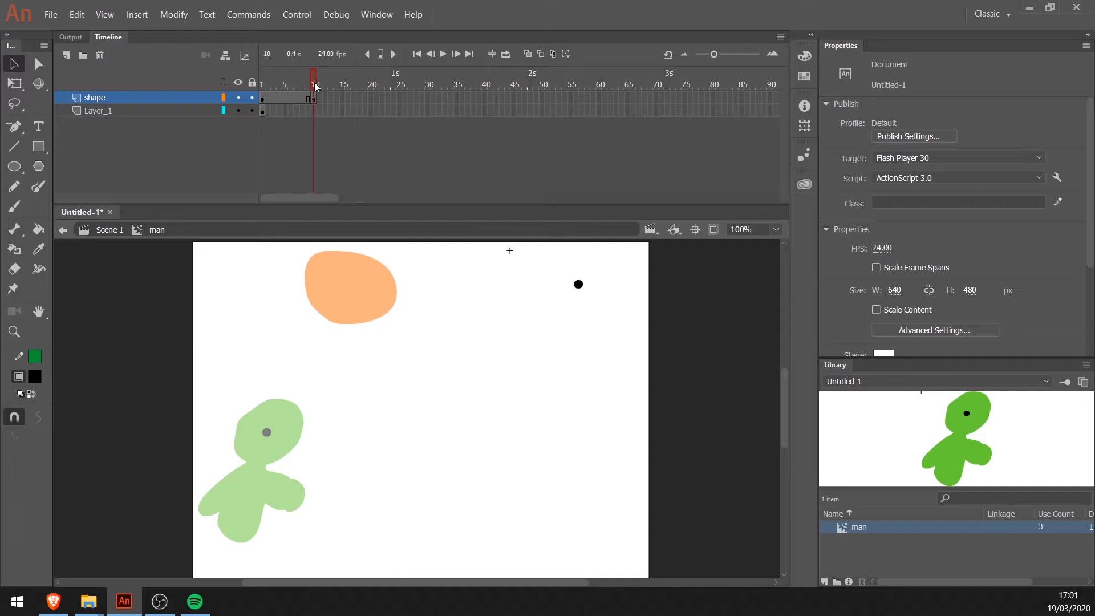
# Extend the man's body on Layer_1 to frame 10 by inserting a frame, and check its content there.
pyautogui.click(313, 111)
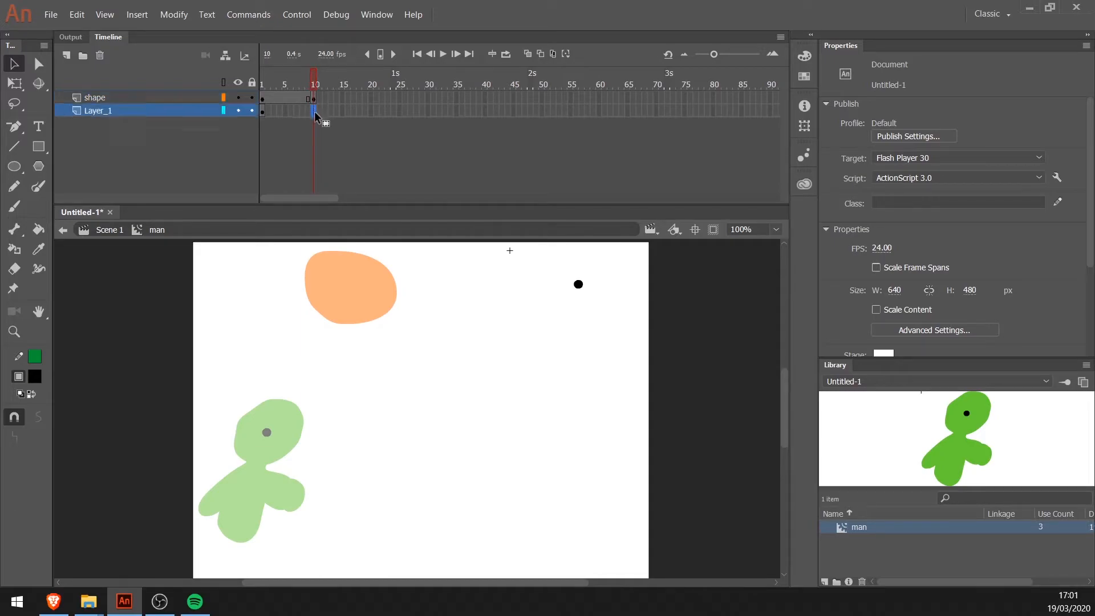
pyautogui.click(263, 75)
pyautogui.click(263, 111)
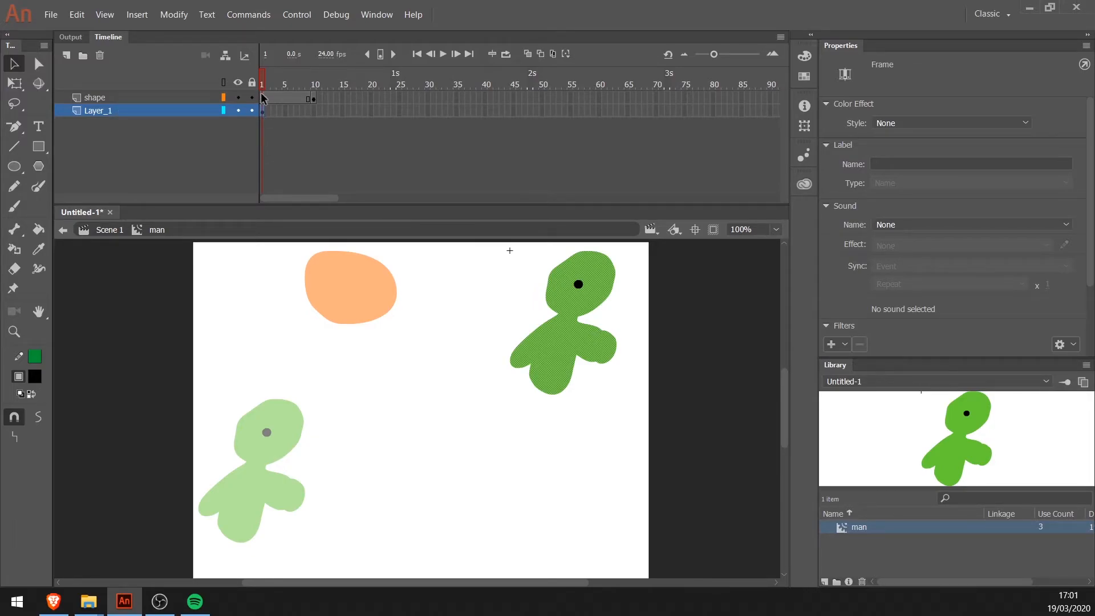
pyautogui.click(313, 110)
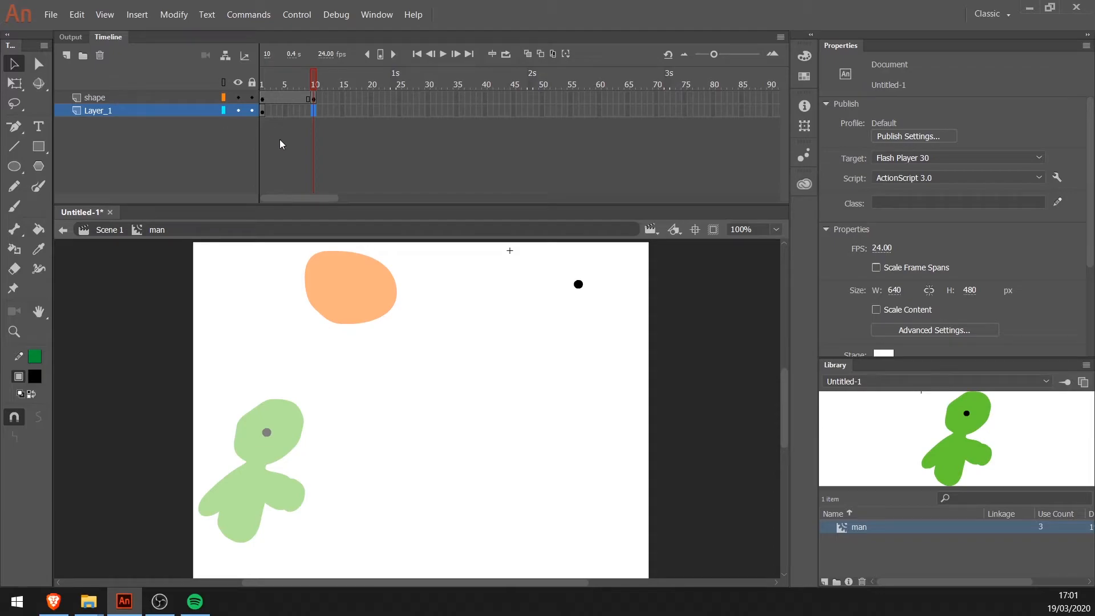
pyautogui.press('F6')
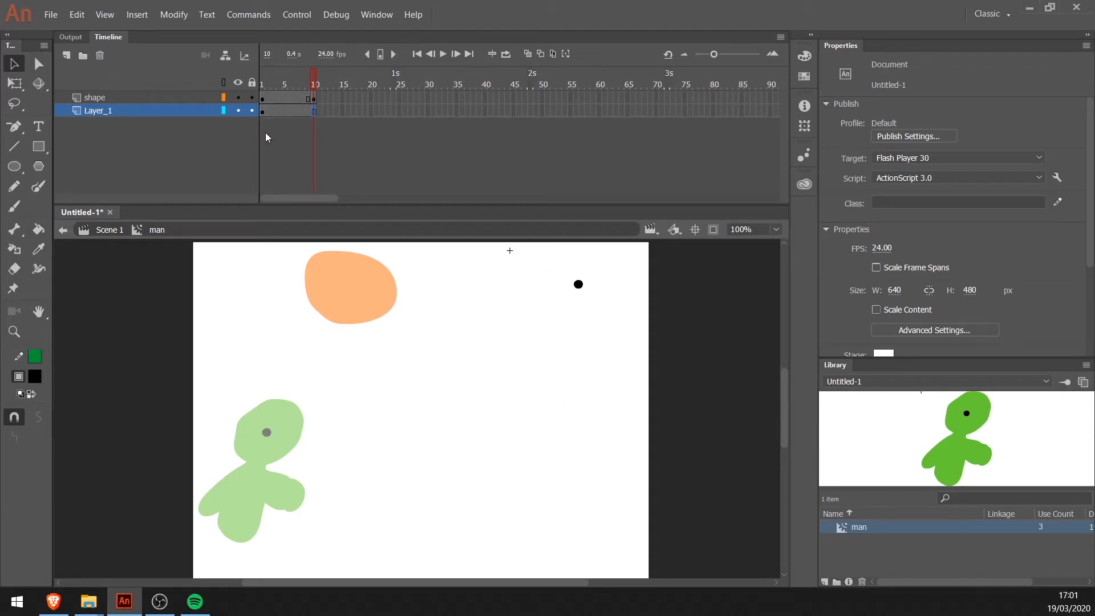
pyautogui.rightClick(313, 107)
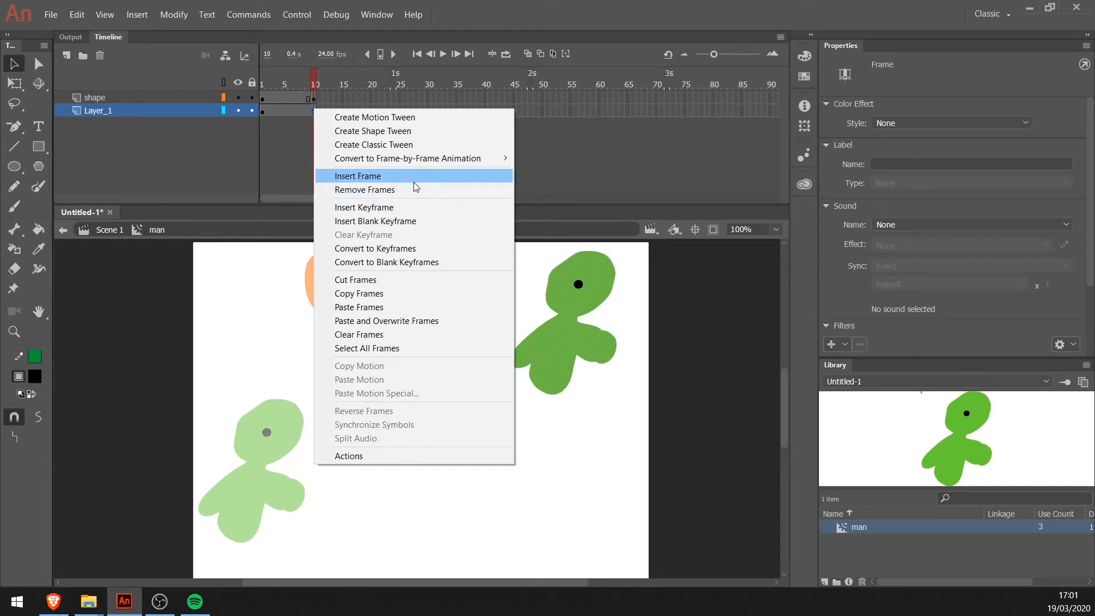
pyautogui.click(413, 181)
pyautogui.click(288, 129)
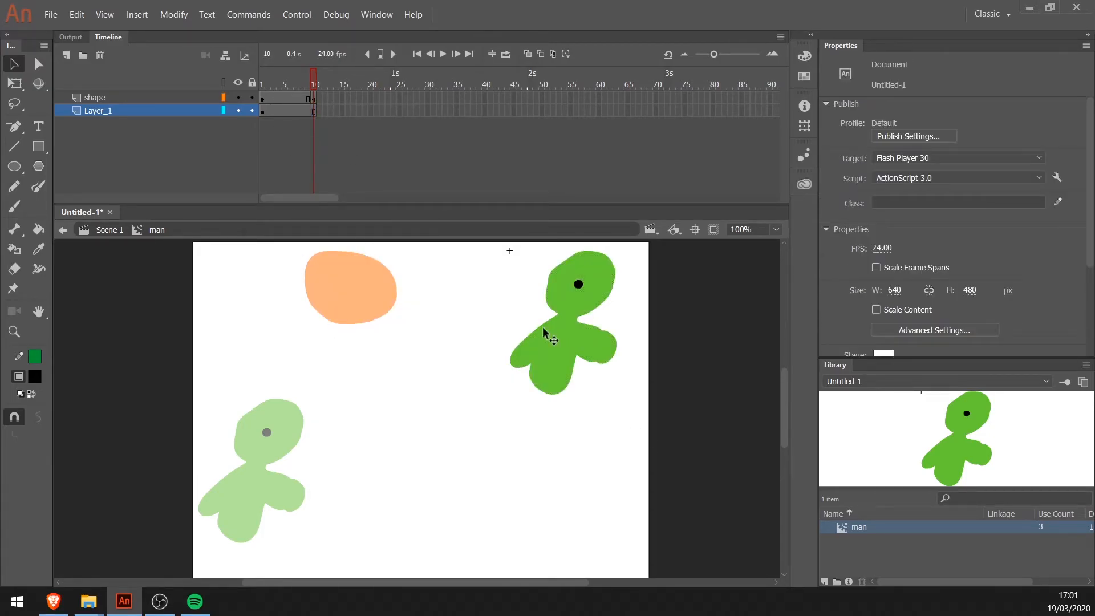
pyautogui.click(557, 332)
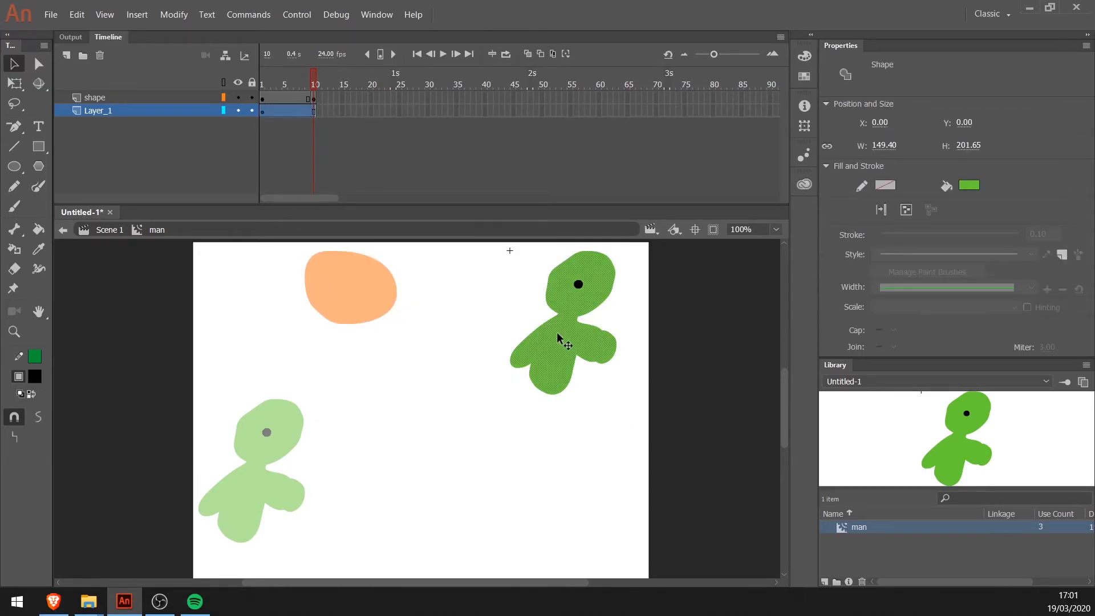
pyautogui.click(313, 110)
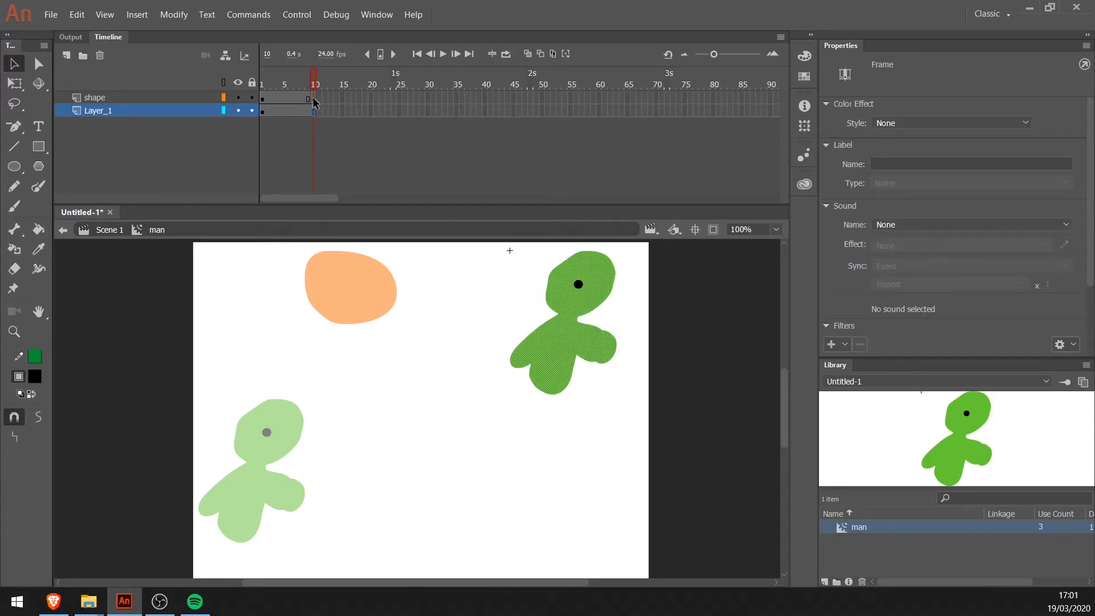
# Enlarge the black dot at frame 10 of the shape layer by painting over it with a size 50 brush.
pyautogui.click(313, 98)
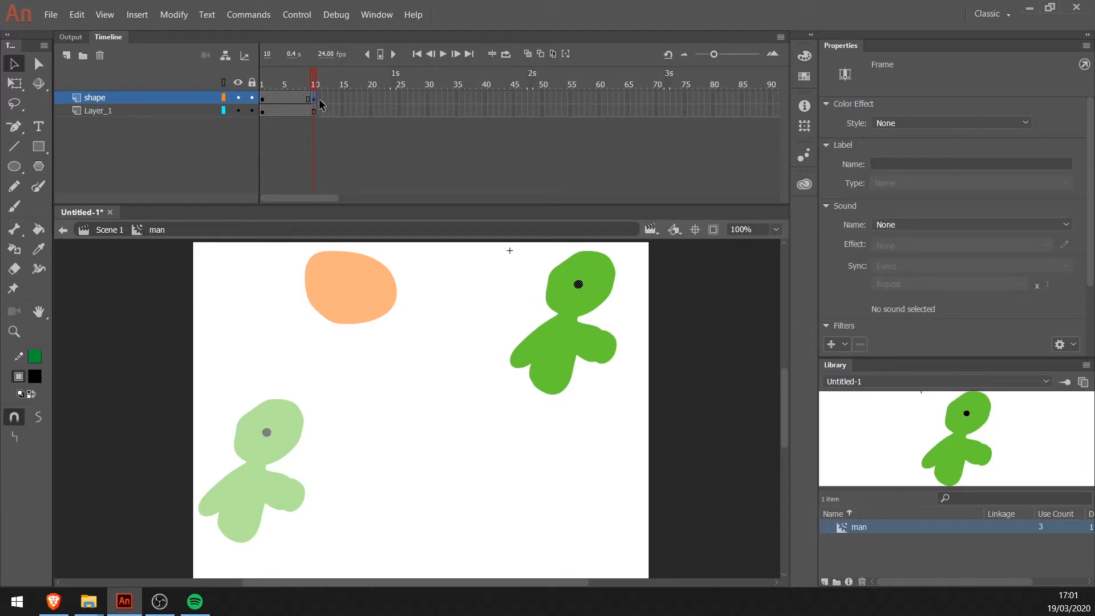
pyautogui.press('b')
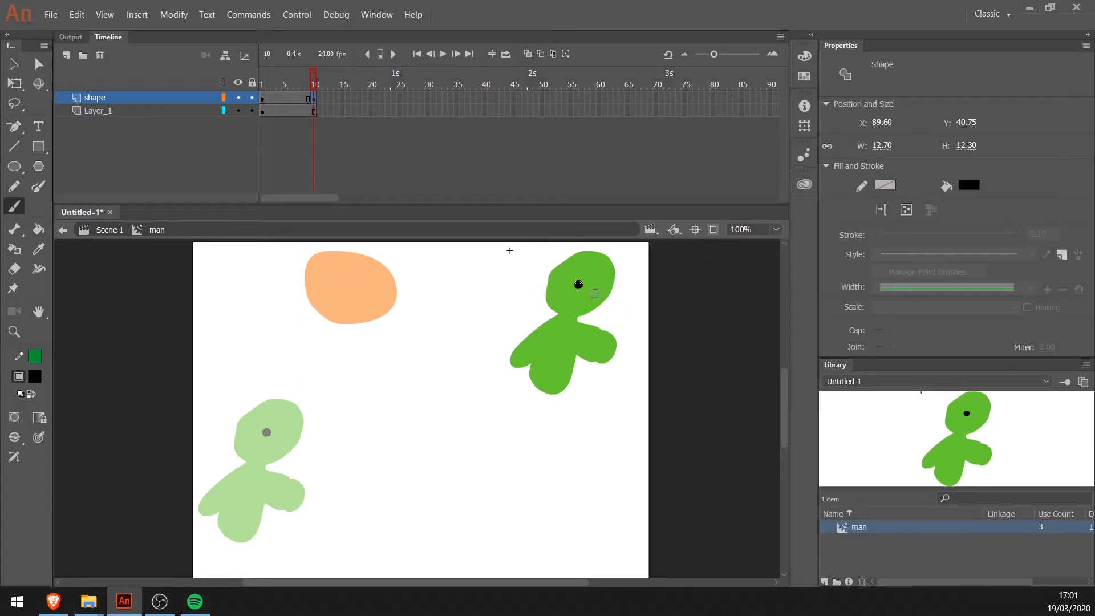
pyautogui.click(579, 285)
pyautogui.moveTo(579, 284); pyautogui.dragTo(581, 288)
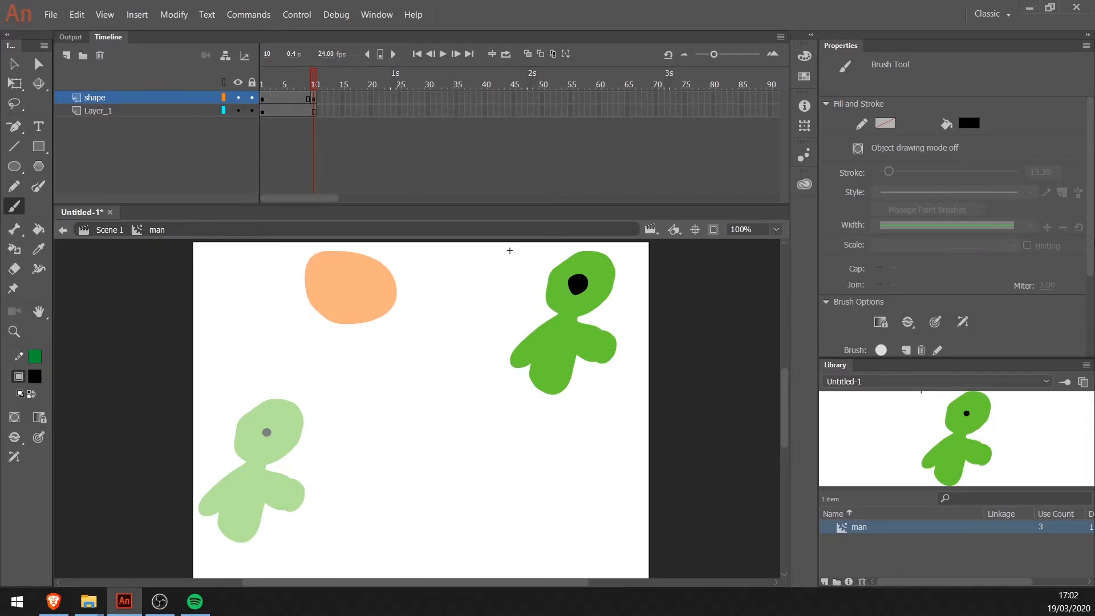
pyautogui.scroll(-4, 990, 279)
pyautogui.moveTo(890, 257); pyautogui.dragTo(914, 257)
pyautogui.moveTo(579, 285); pyautogui.dragTo(579, 283)
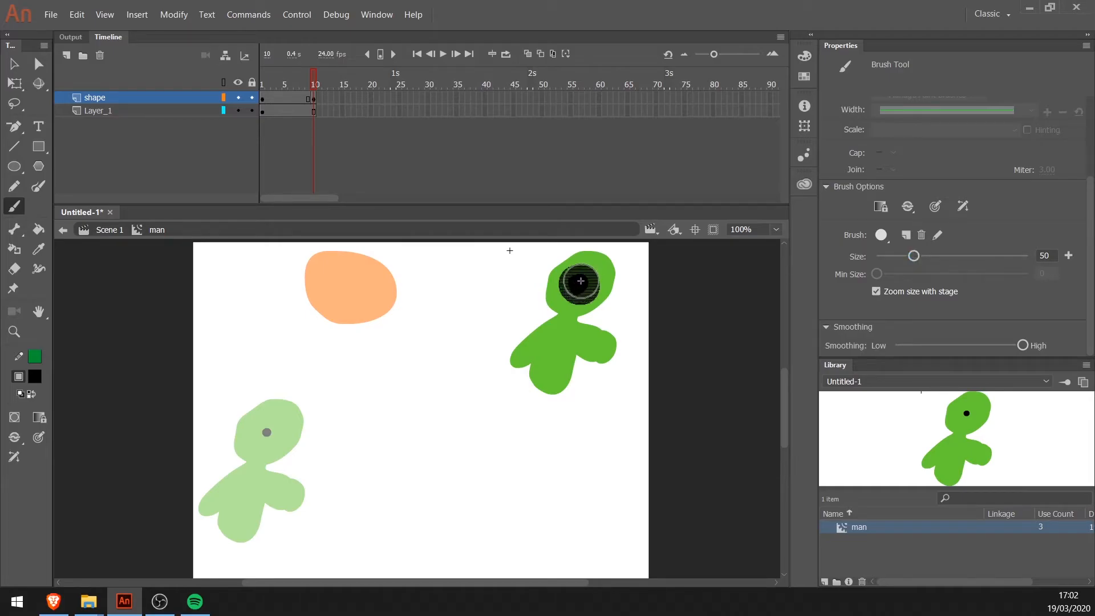
# Create a shape tween between frames 1 and 10 of the shape layer and play it.
pyautogui.moveTo(314, 80); pyautogui.dragTo(303, 83)
pyautogui.rightClick(288, 99)
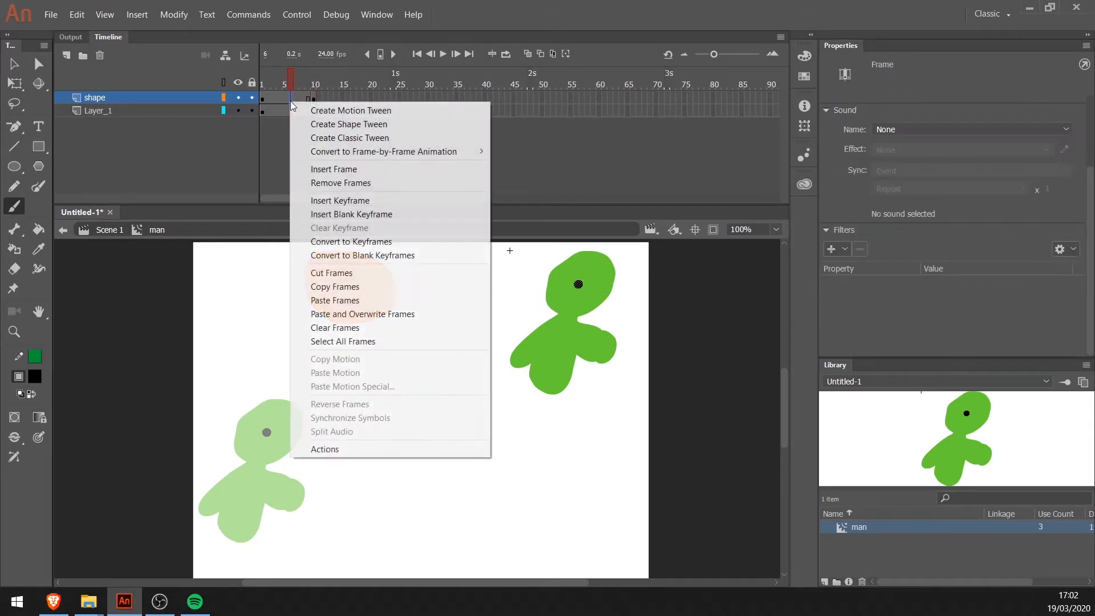
pyautogui.click(347, 114)
pyautogui.click(290, 84)
pyautogui.press('Return')
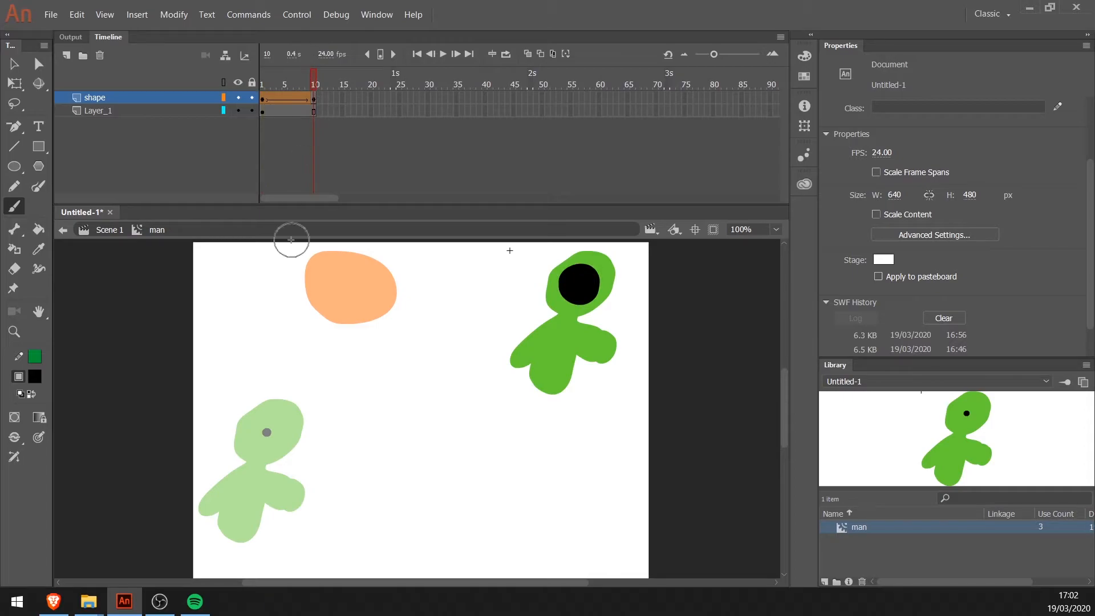
# Return to Scene 1, preview the main timeline through frame 30, and inspect the man_animation instance at frame 1.
pyautogui.click(101, 232)
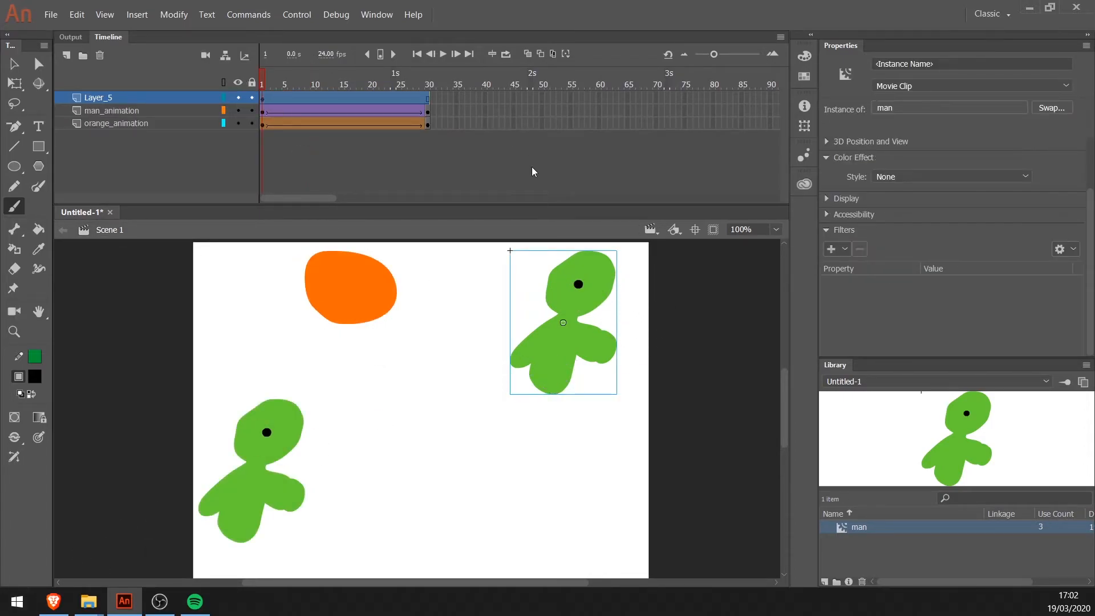
pyautogui.press('v')
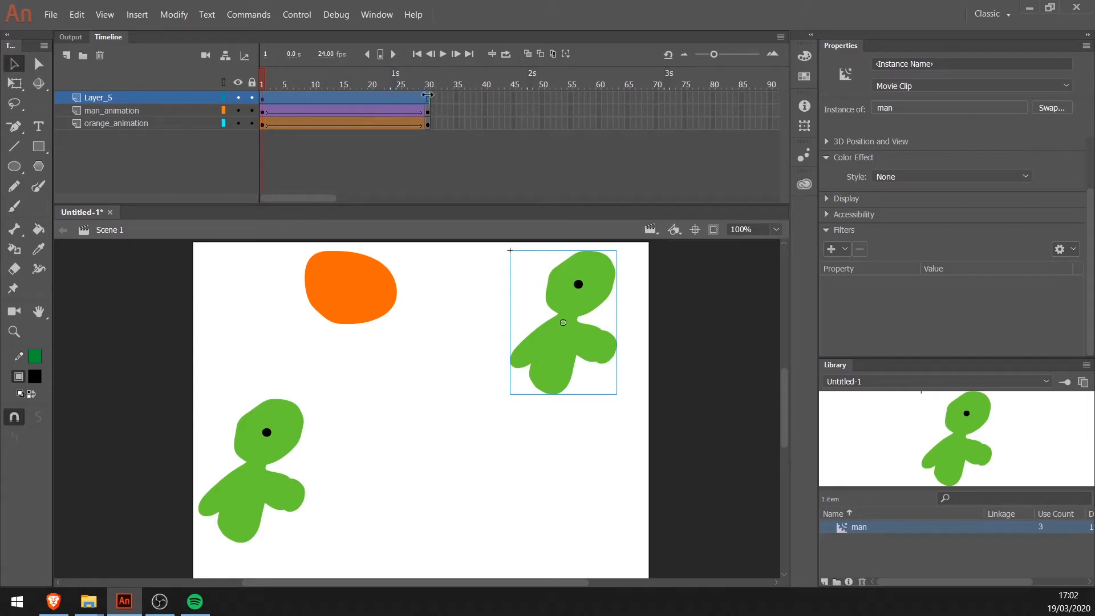
pyautogui.click(429, 86)
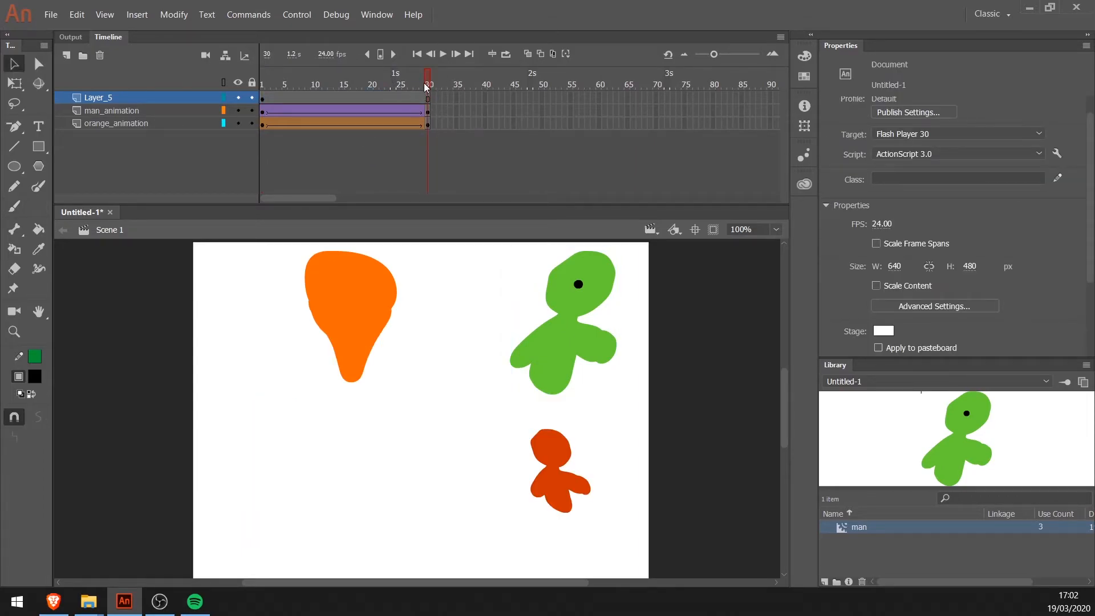
pyautogui.press('Return')
pyautogui.click(429, 97)
pyautogui.click(261, 77)
pyautogui.click(285, 440)
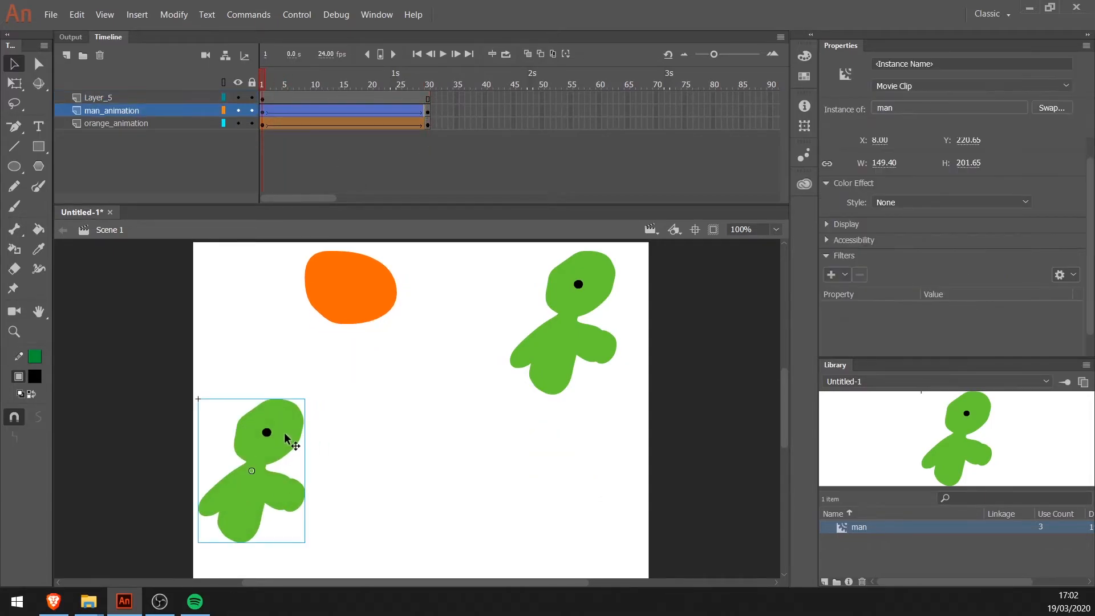
pyautogui.doubleClick(285, 439)
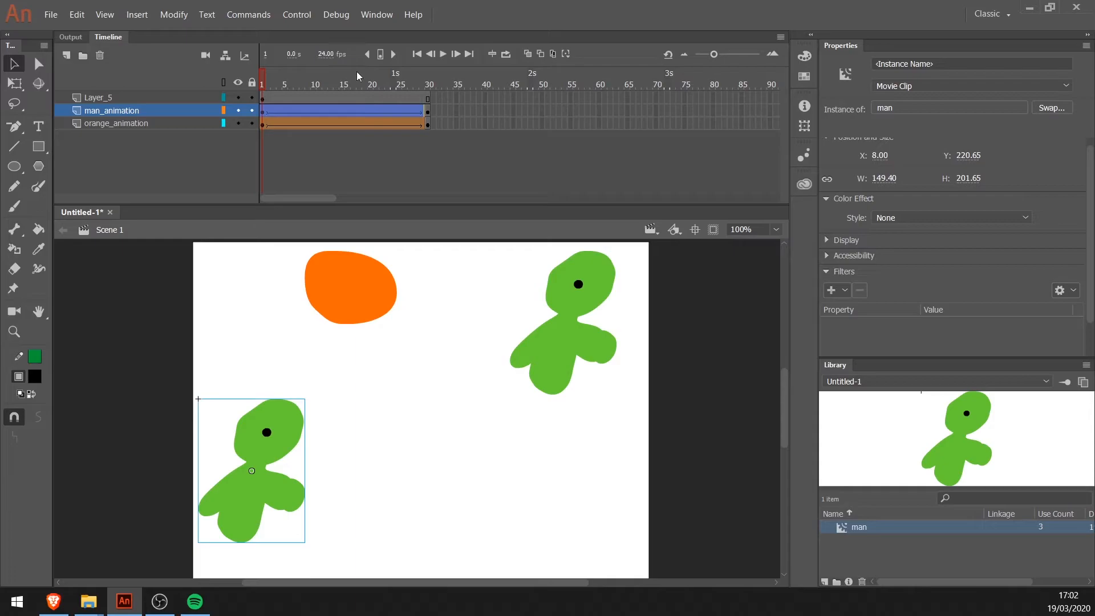
# Play the main timeline several times through frame 30 to compare the orange shape and the man instances.
pyautogui.press('Return')
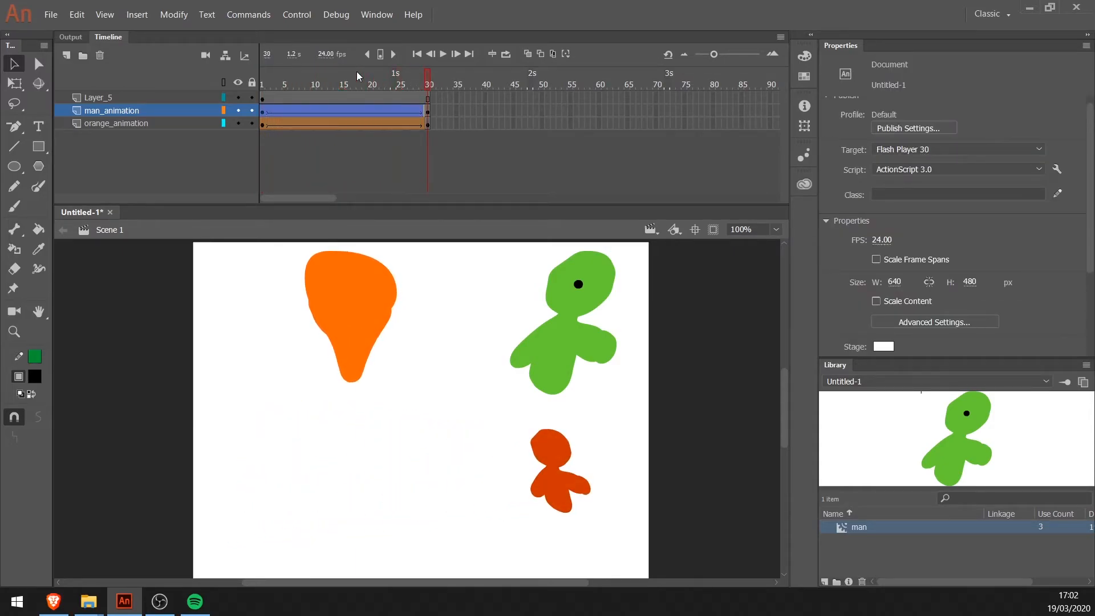
pyautogui.press('Return')
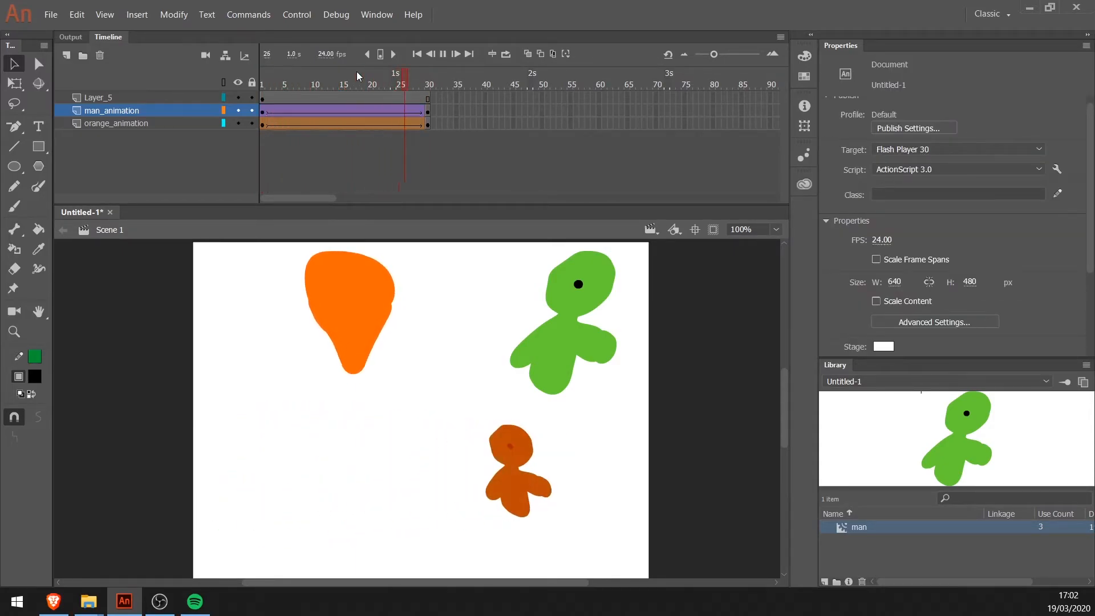
pyautogui.press('Return')
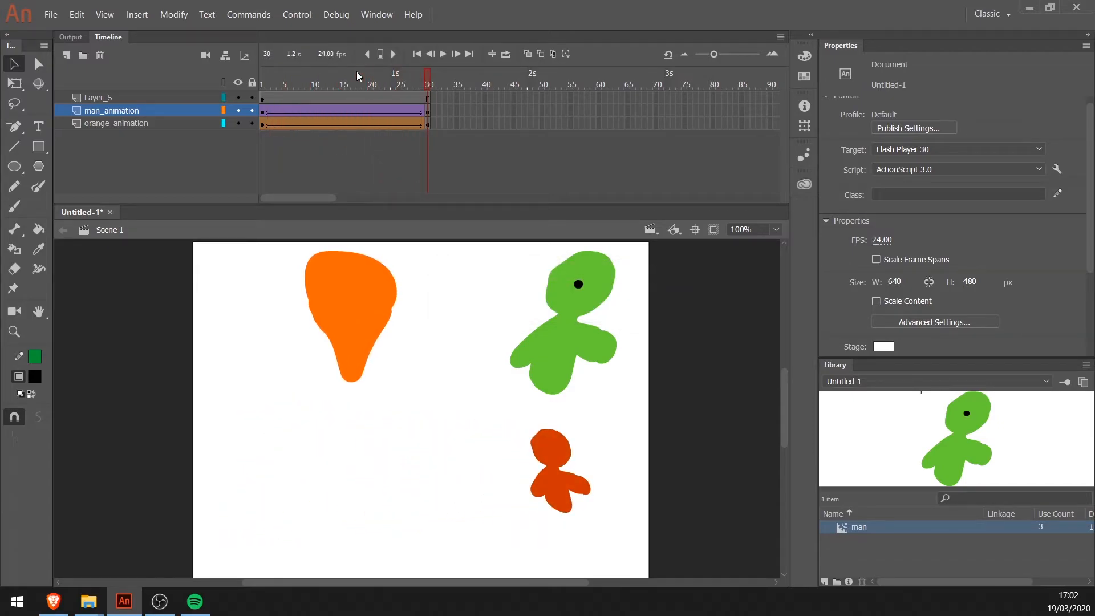
pyautogui.press('Return')
pyautogui.press('Return')
pyautogui.press('Return')
# Check the symbol types offered when converting the red man at frame 30 to a symbol, and cancel.
pyautogui.rightClick(551, 455)
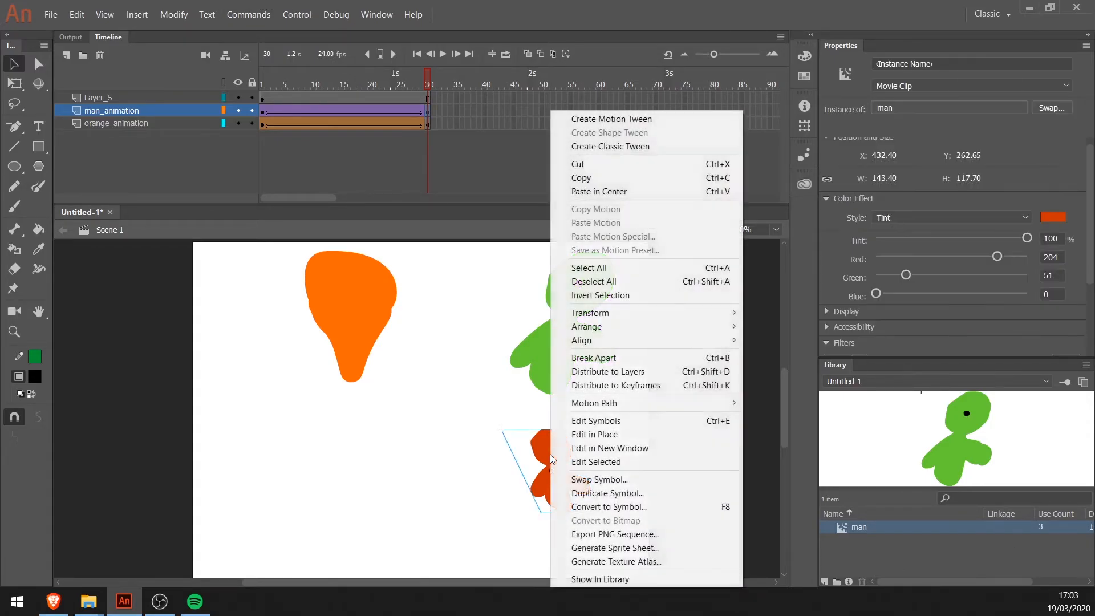
pyautogui.click(629, 507)
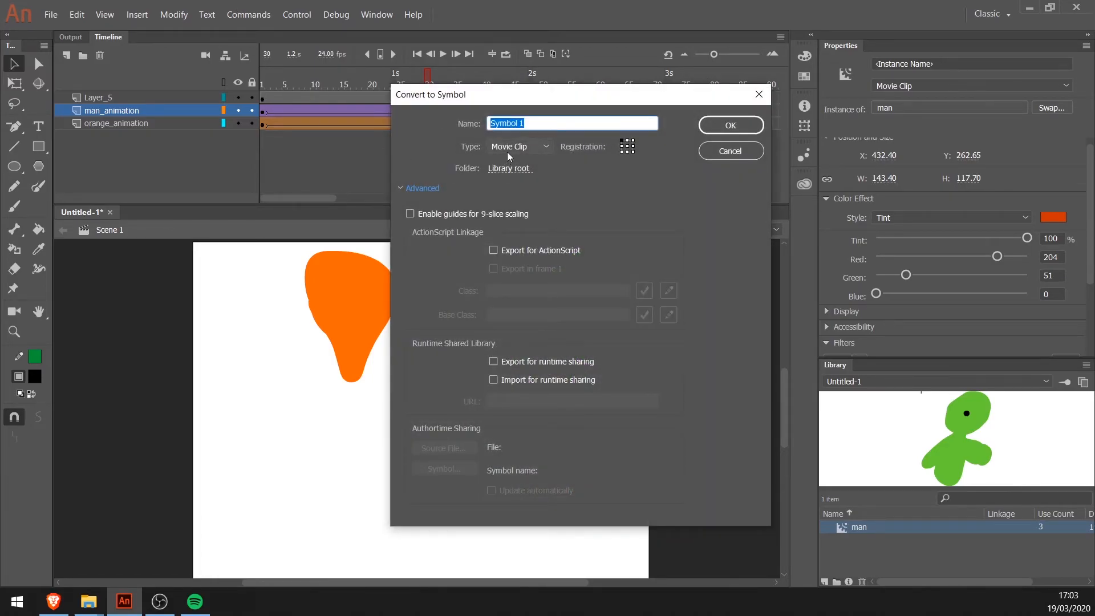
pyautogui.click(513, 149)
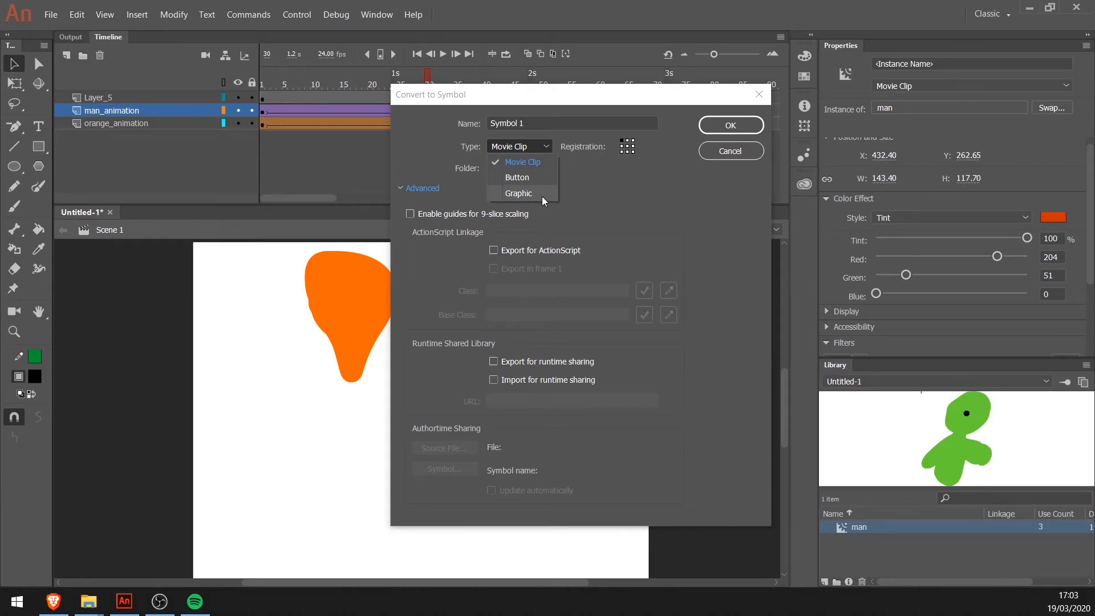
pyautogui.press('Escape')
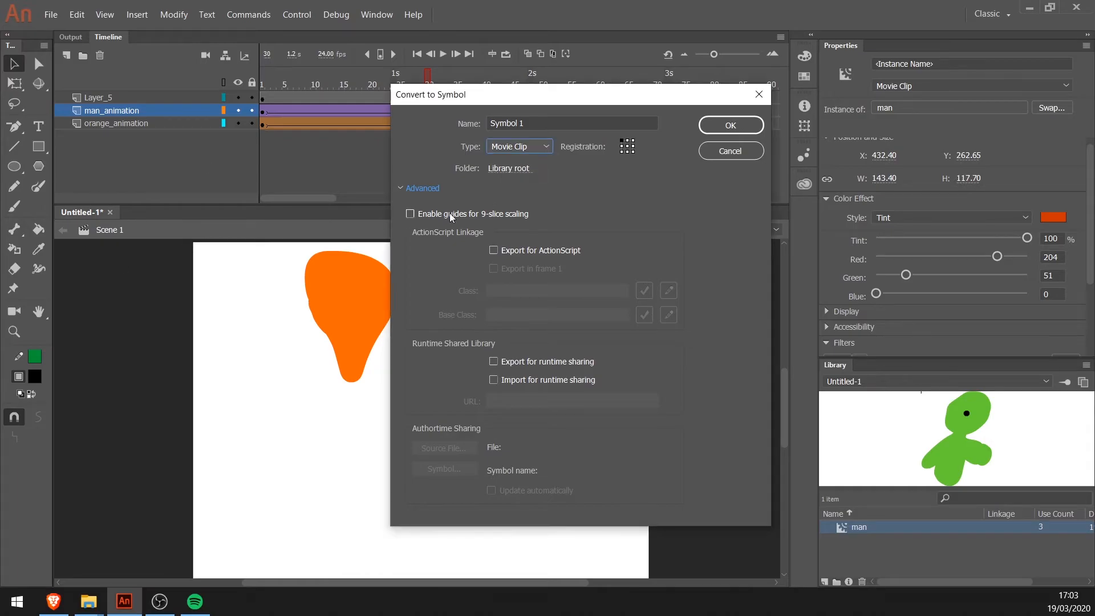
pyautogui.press('Escape')
# Return to frame 1 and test the movie to view the nested animation, closing the preview window.
pyautogui.moveTo(422, 83); pyautogui.dragTo(218, 81)
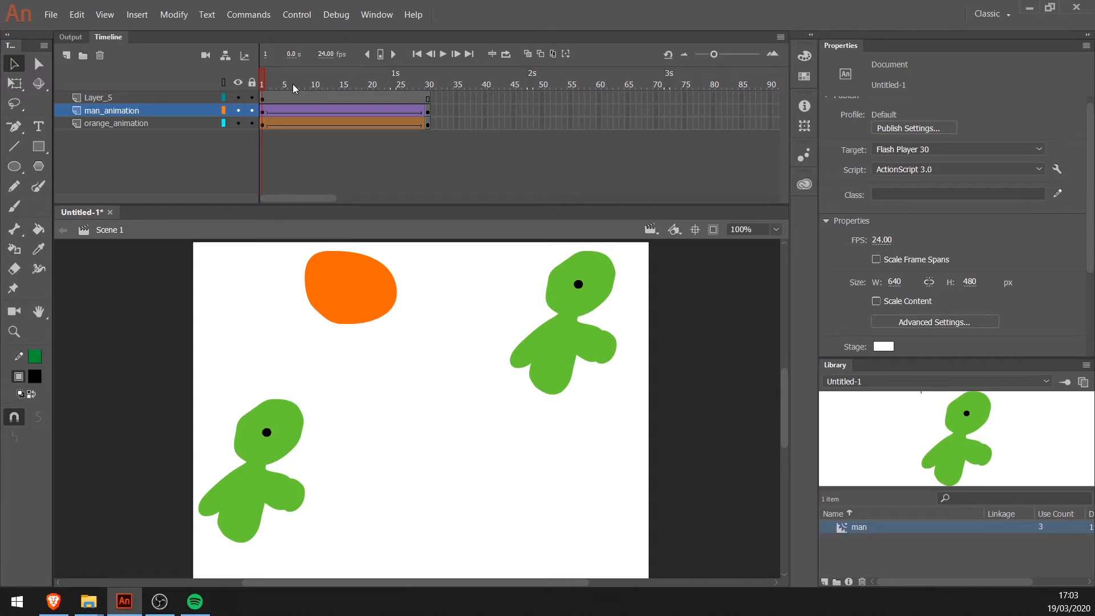
pyautogui.hotkey('ctrl', 'Return')
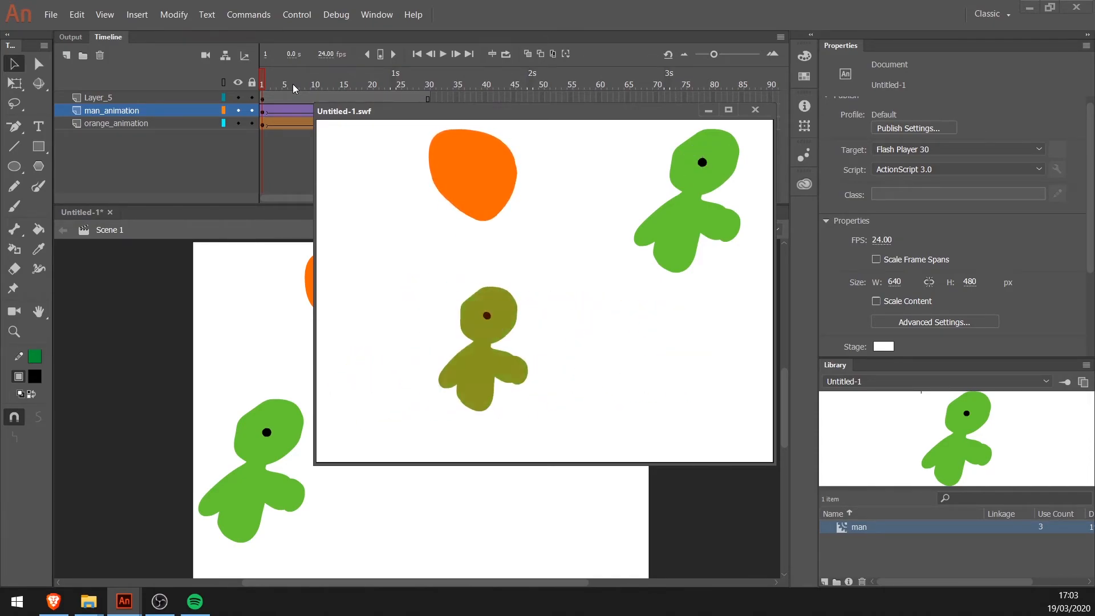
pyautogui.click(755, 110)
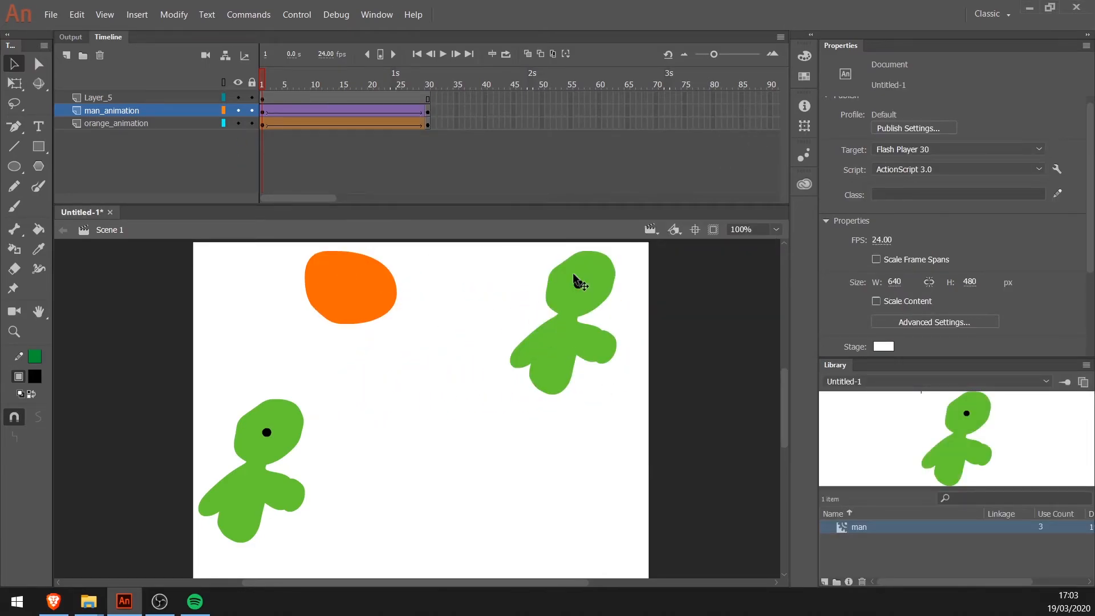
# Add another man instance from the library to Layer_5 and scale it down beside the orange shape.
pyautogui.click(100, 98)
pyautogui.moveTo(865, 536); pyautogui.dragTo(257, 308)
pyautogui.press('q')
pyautogui.moveTo(310, 250); pyautogui.dragTo(276, 298)
pyautogui.click(373, 382)
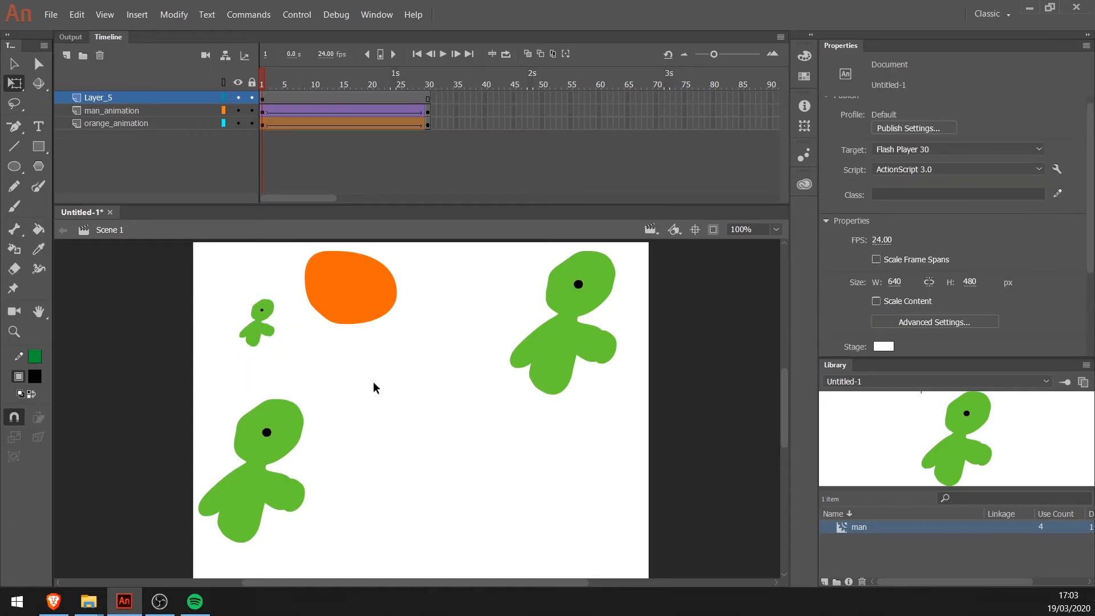
# Examine the small and large man instances on Layer_5 and the layer's content at frame 7.
pyautogui.click(258, 317)
pyautogui.click(576, 336)
pyautogui.click(128, 100)
pyautogui.click(296, 99)
pyautogui.click(110, 101)
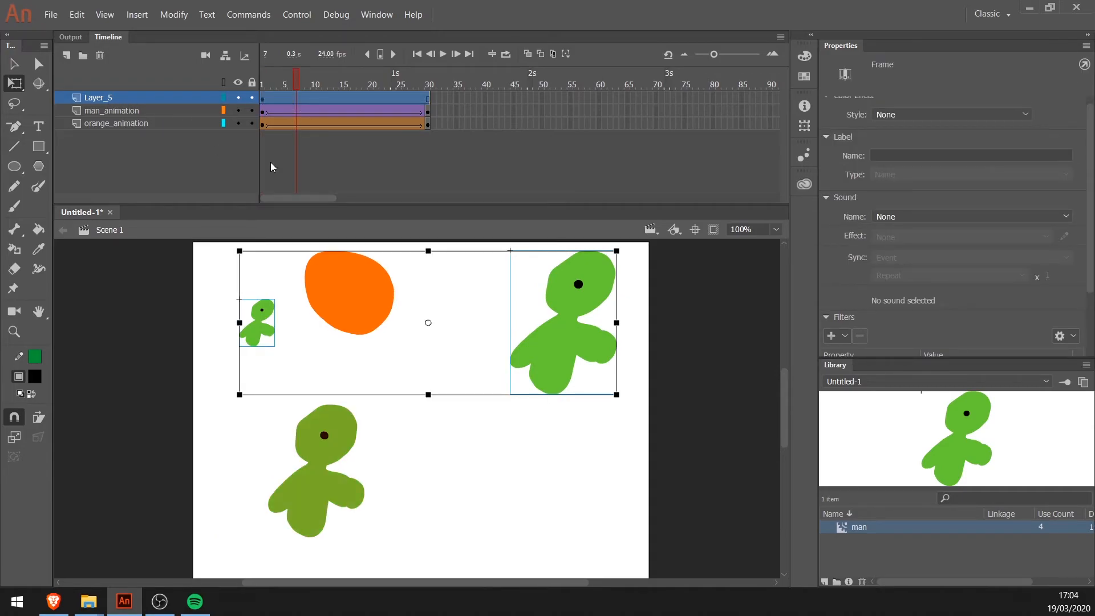
pyautogui.click(363, 156)
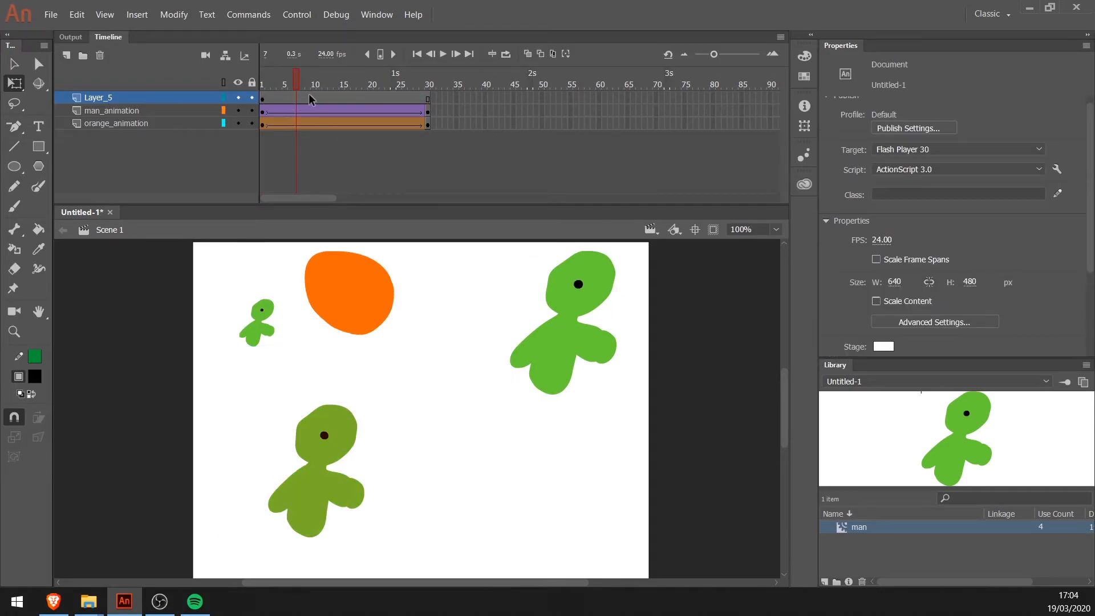
# Duplicate the small man three times, spread the copies around the orange shape, and test the movie.
pyautogui.moveTo(261, 337); pyautogui.dragTo(216, 369)
pyautogui.moveTo(216, 369); pyautogui.dragTo(456, 301)
pyautogui.click(473, 381)
pyautogui.hotkey('ctrl', 'Return')
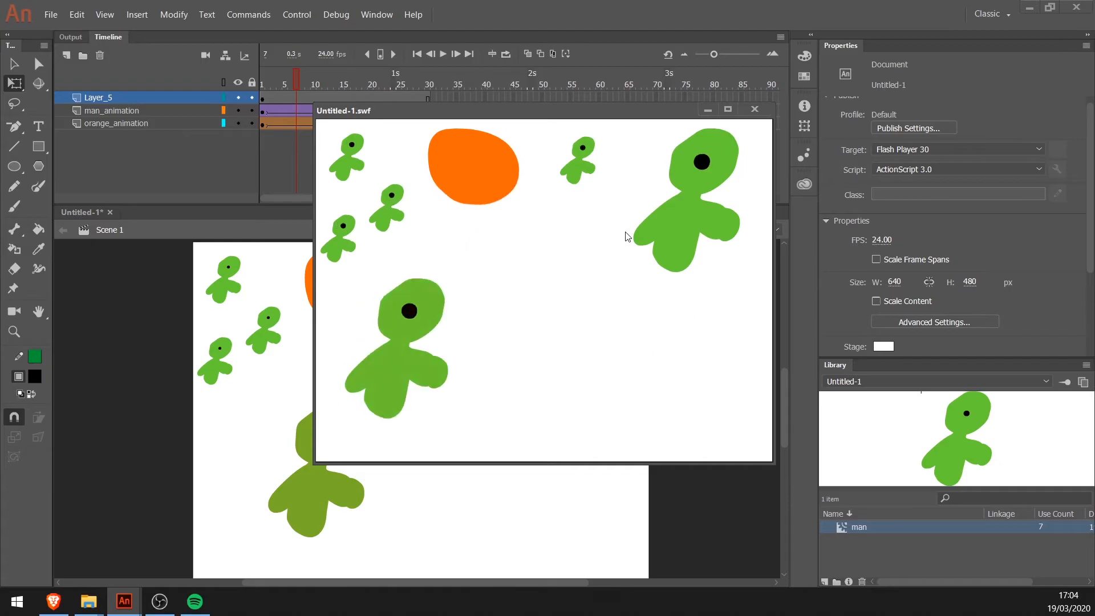
pyautogui.click(754, 109)
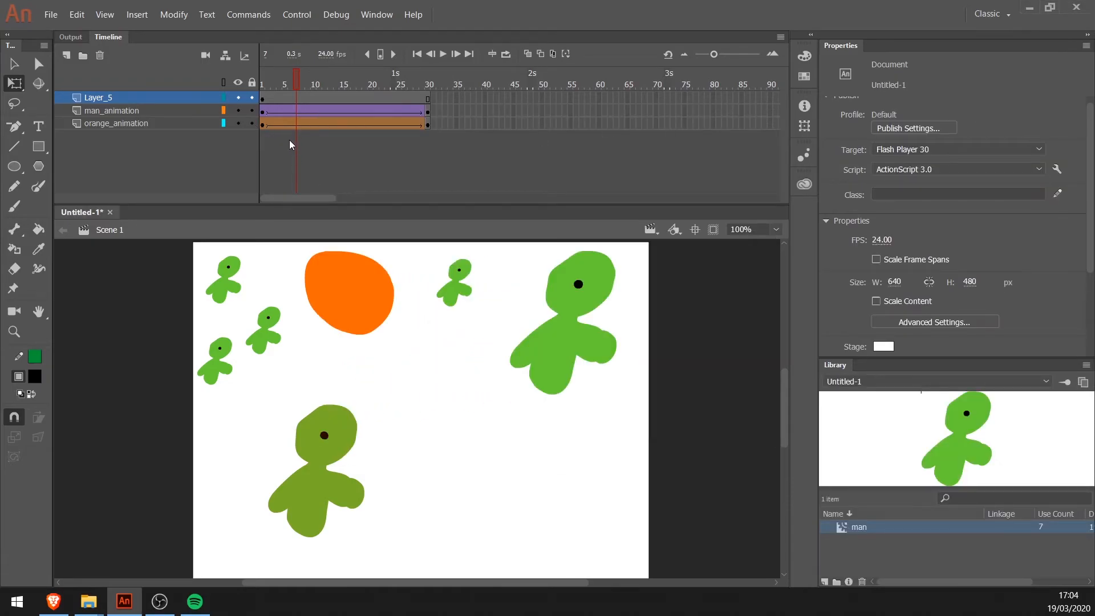
# Examine the orange shape and its keyframes at frames 1 and 30 of the orange_animation layer.
pyautogui.click(263, 123)
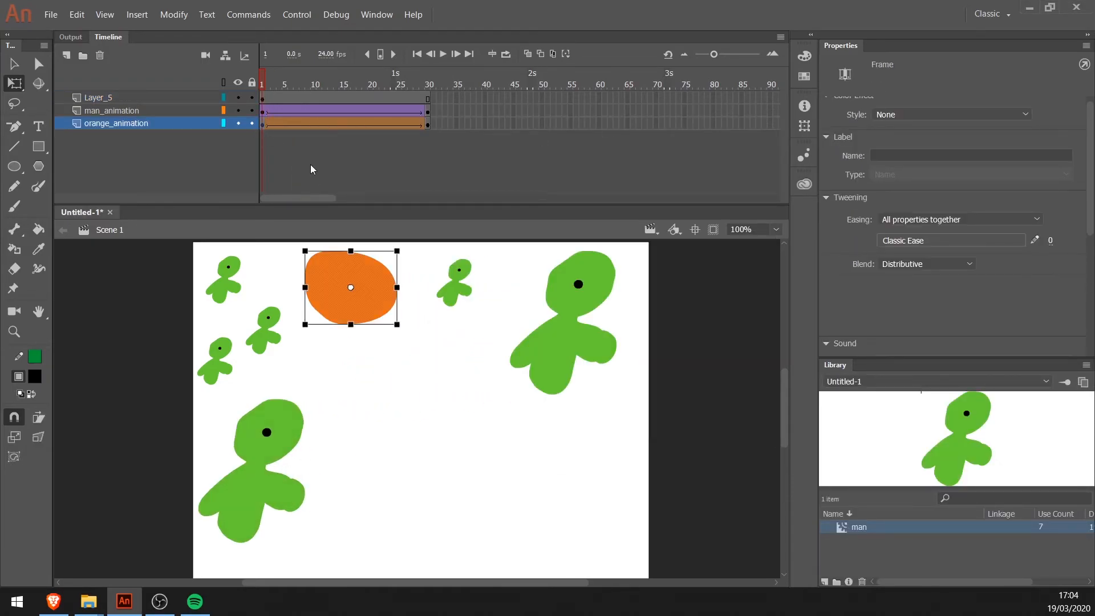
pyautogui.click(413, 426)
pyautogui.click(358, 287)
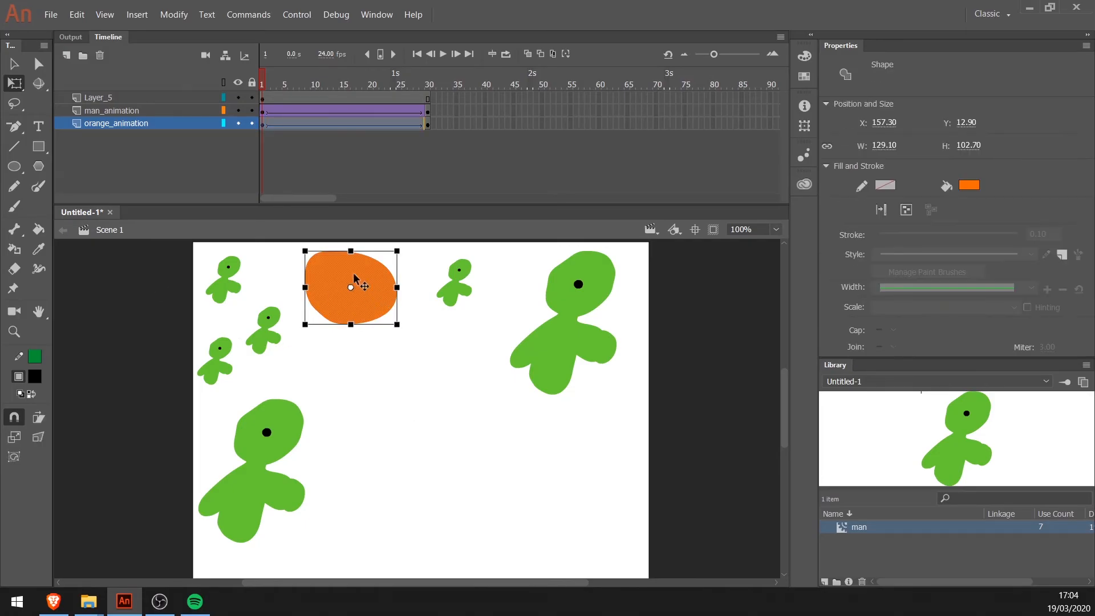
pyautogui.click(361, 175)
pyautogui.click(750, 496)
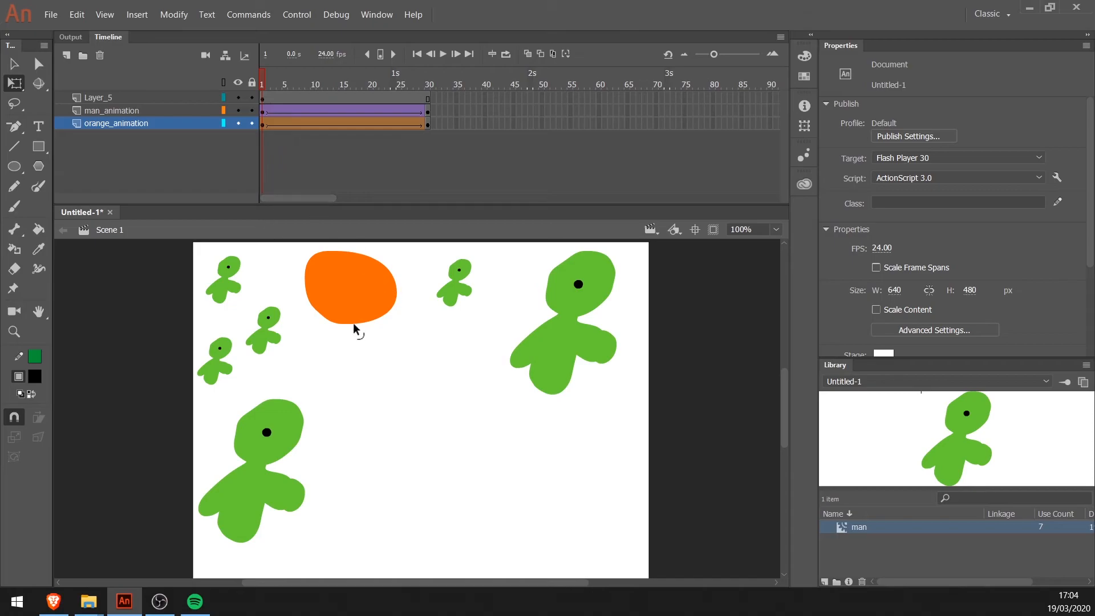
pyautogui.click(350, 308)
pyautogui.click(287, 163)
pyautogui.click(262, 123)
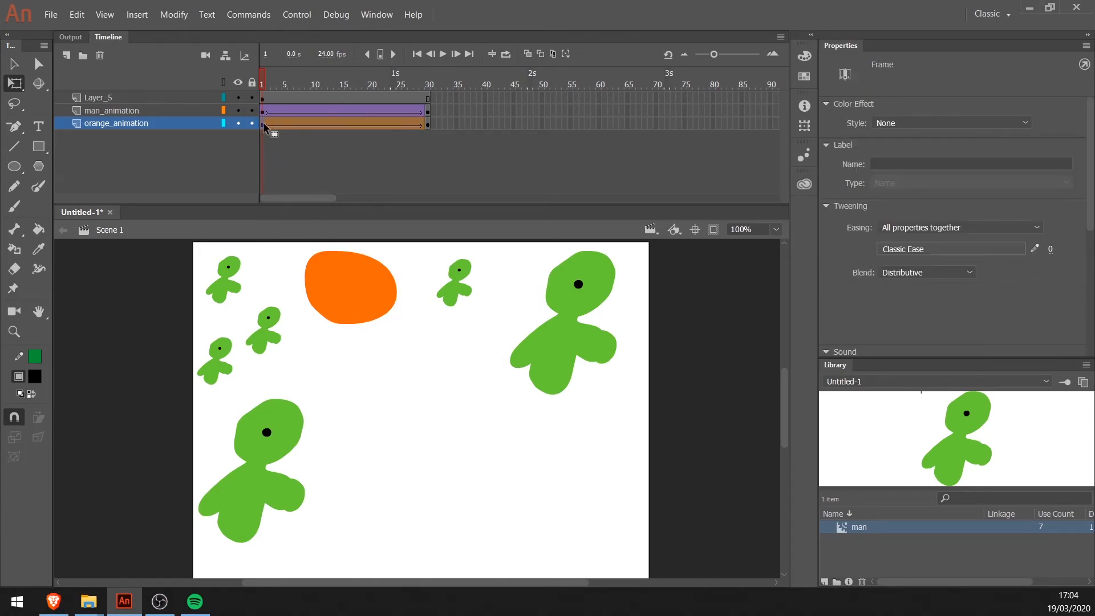
pyautogui.click(428, 125)
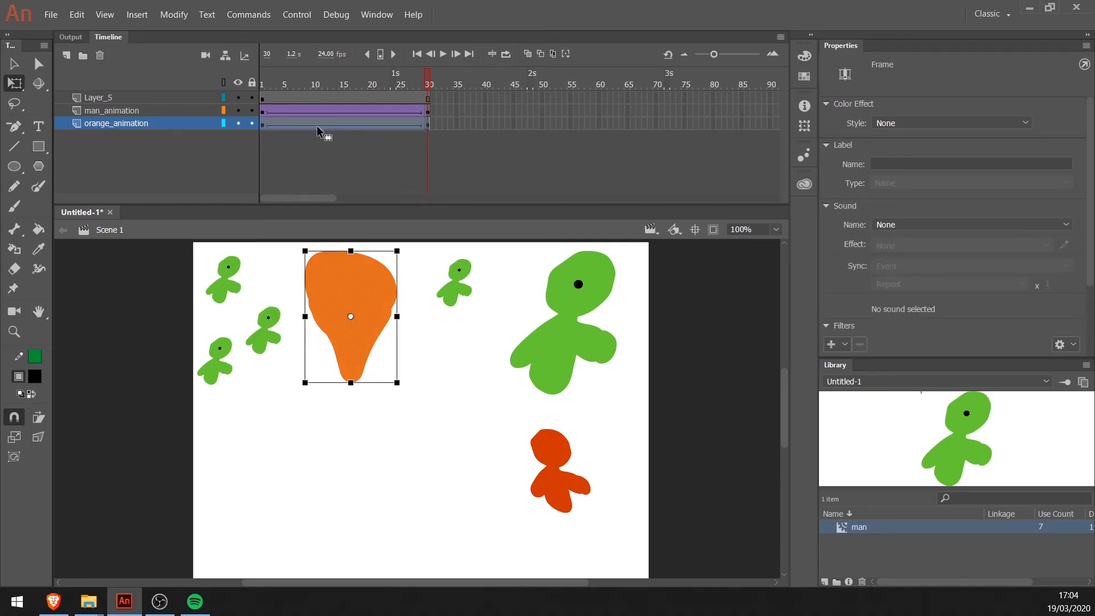
pyautogui.click(369, 365)
pyautogui.click(454, 392)
# Inspect the body on Layer_1 and the dot on the shape layer inside the man symbol, and return to Scene 1.
pyautogui.doubleClick(567, 340)
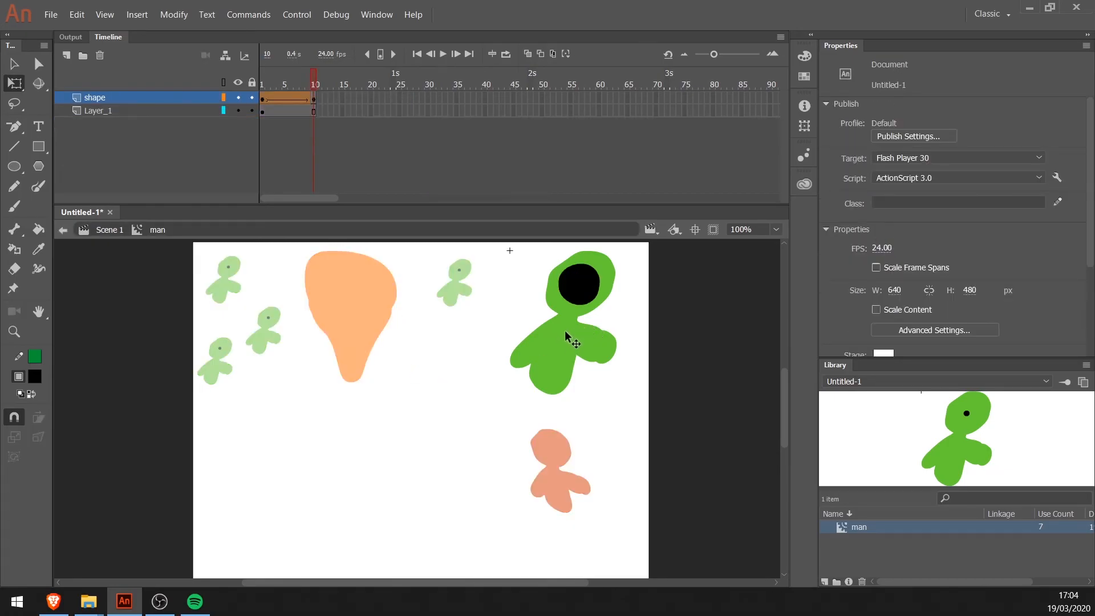
pyautogui.click(570, 340)
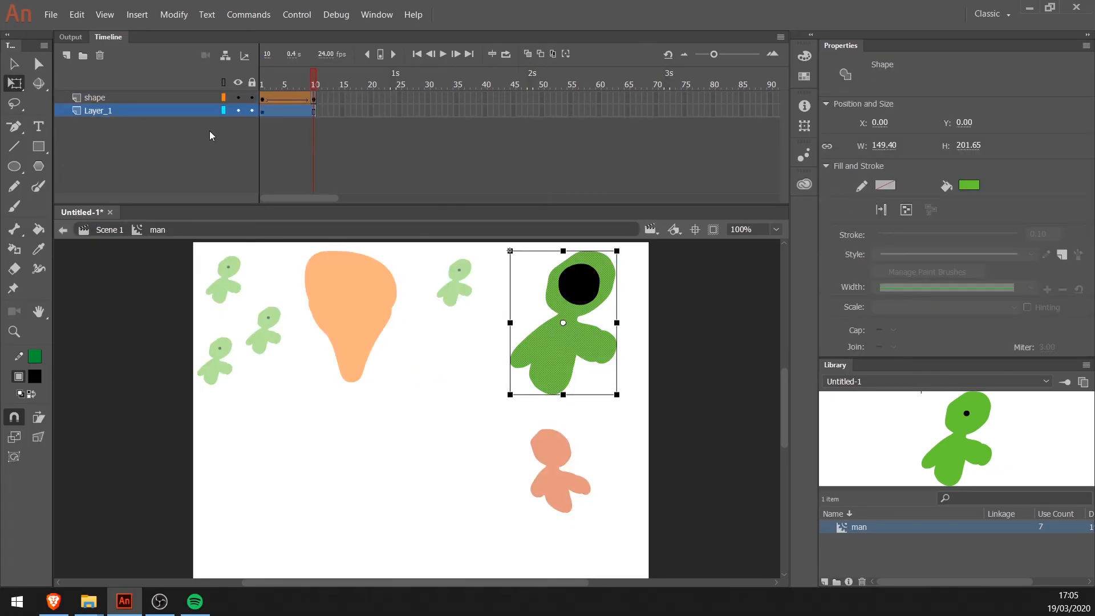
pyautogui.press('v')
pyautogui.click(621, 418)
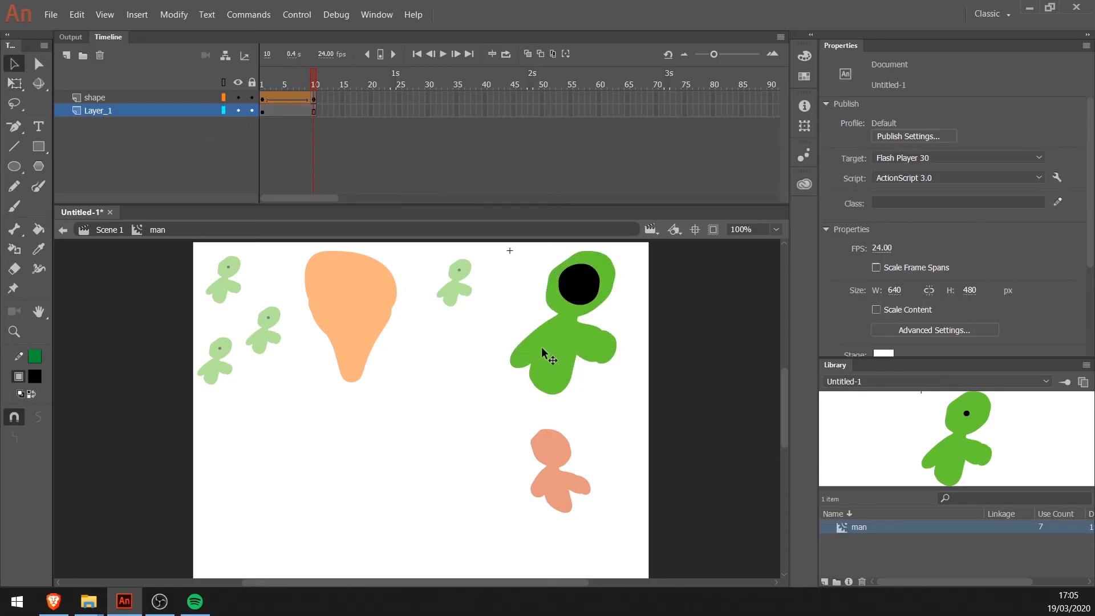
pyautogui.click(89, 98)
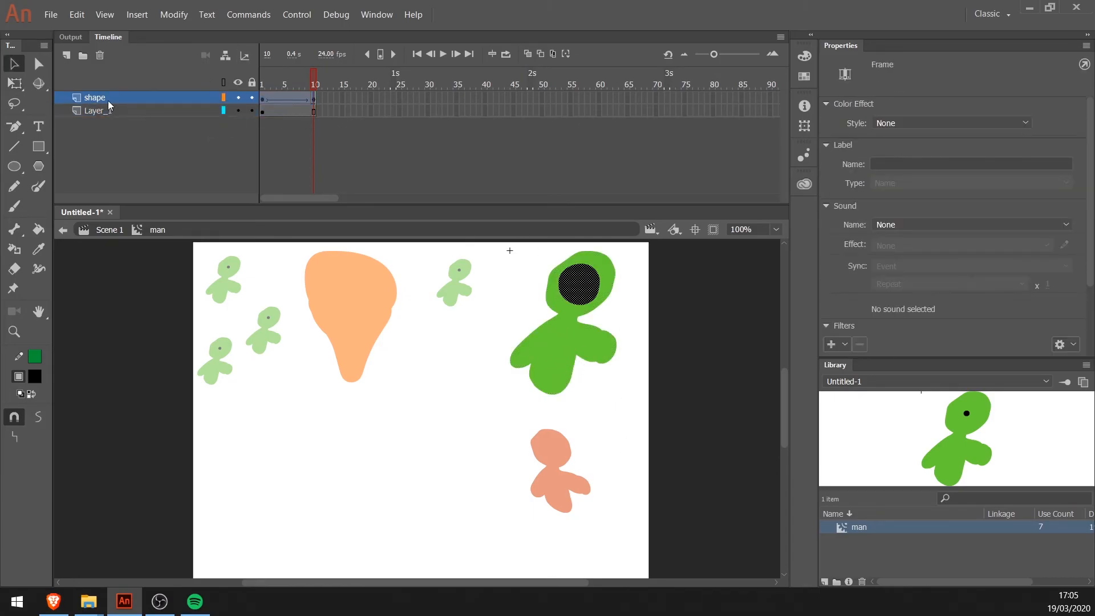
pyautogui.click(316, 289)
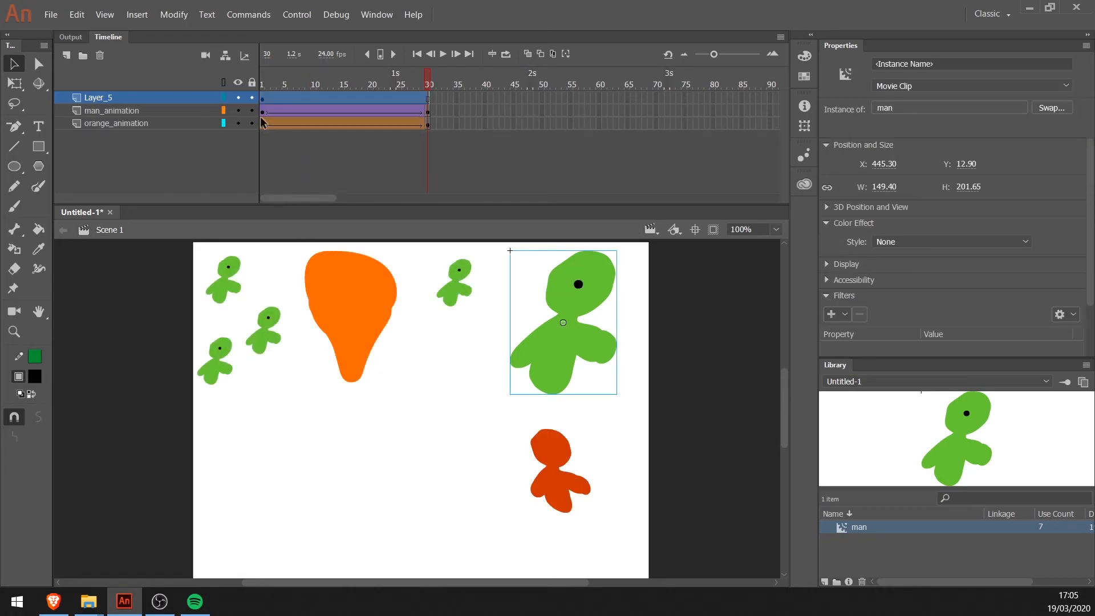
# Copy frames 1 to 30 of the orange_animation layer.
pyautogui.click(379, 123)
pyautogui.press('Return')
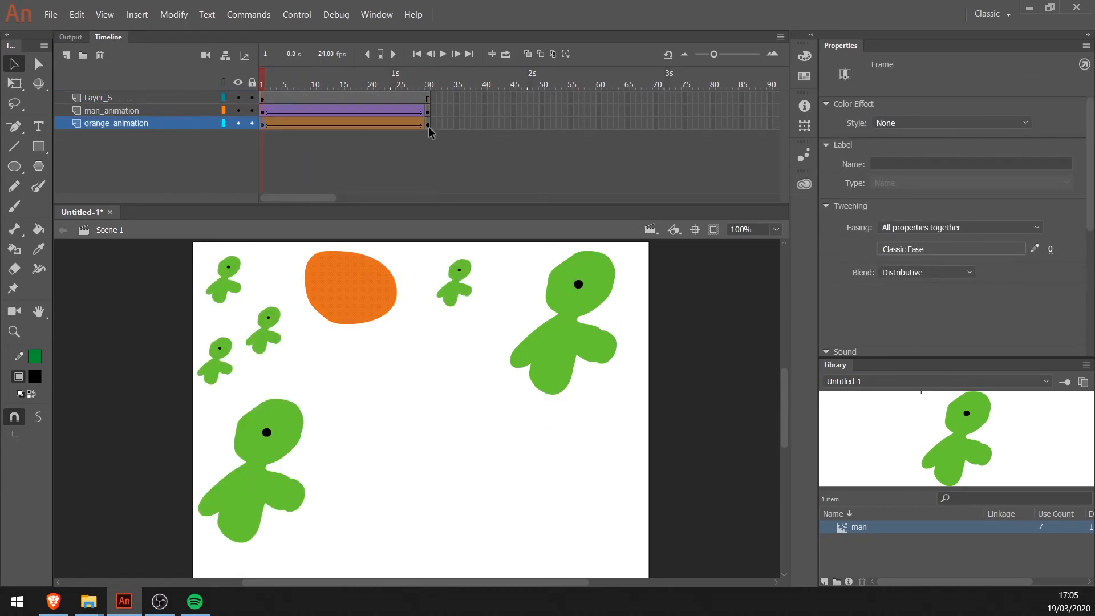
pyautogui.click(428, 125)
pyautogui.rightClick(377, 125)
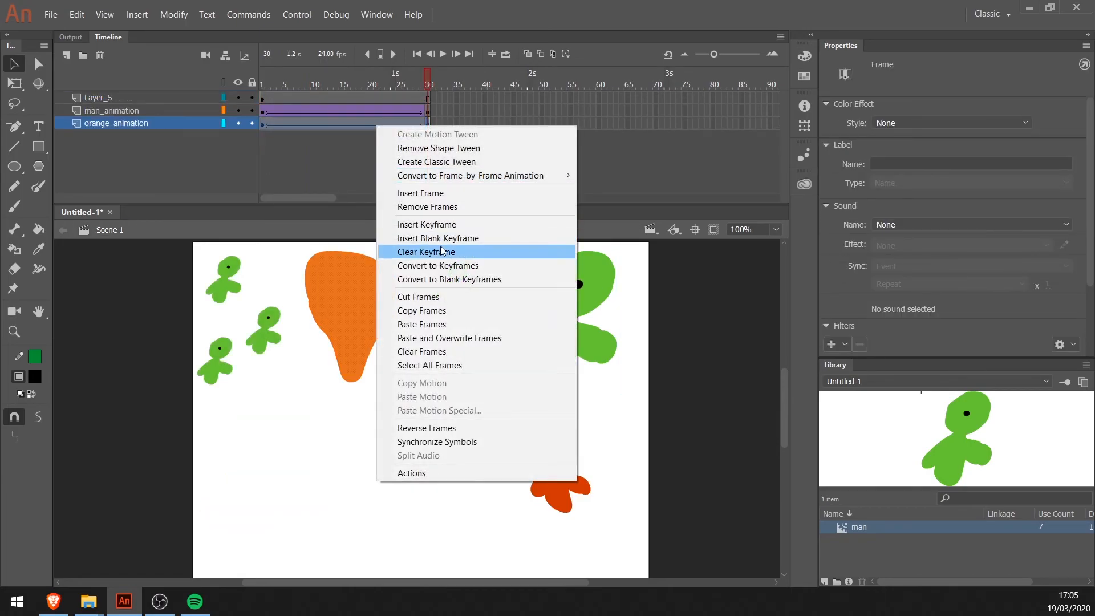
pyautogui.click(444, 315)
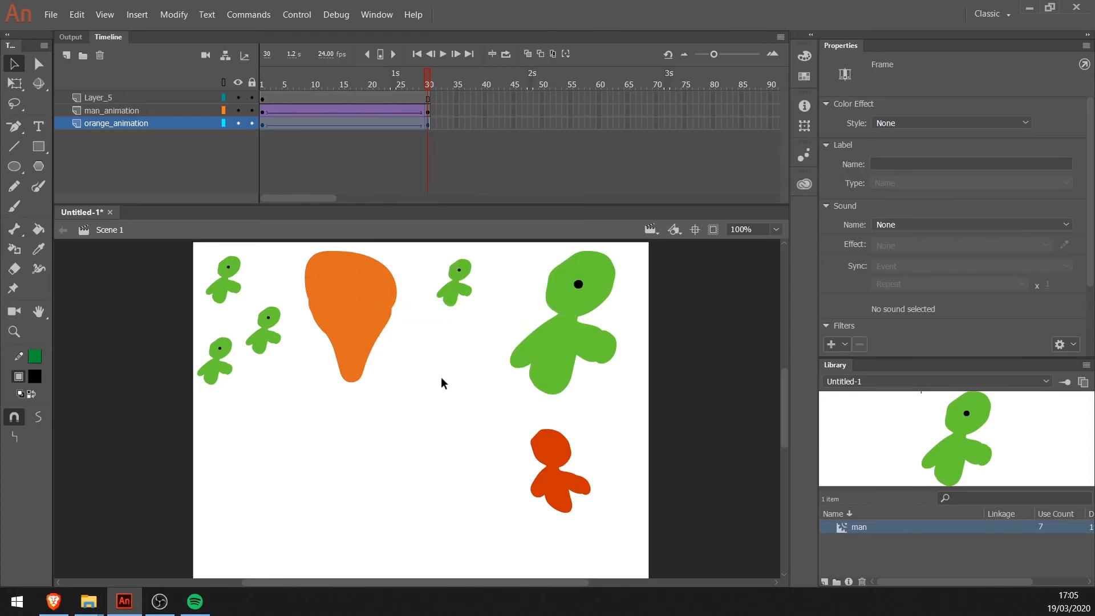
# Return to frame 1 and create a new movie clip symbol named orange.
pyautogui.click(441, 378)
pyautogui.moveTo(381, 89); pyautogui.dragTo(240, 84)
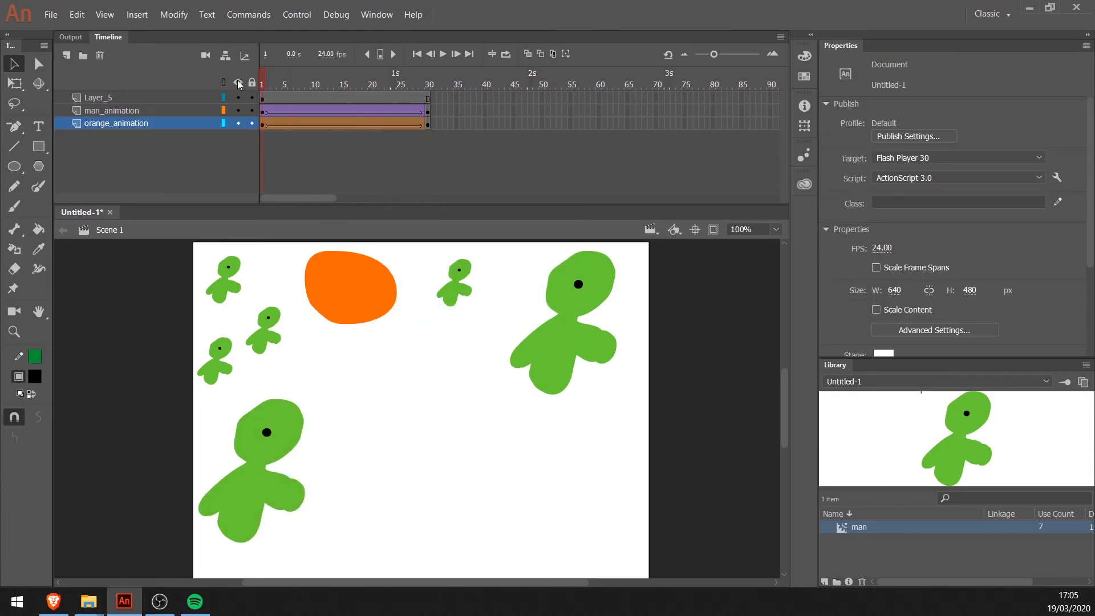
pyautogui.click(138, 16)
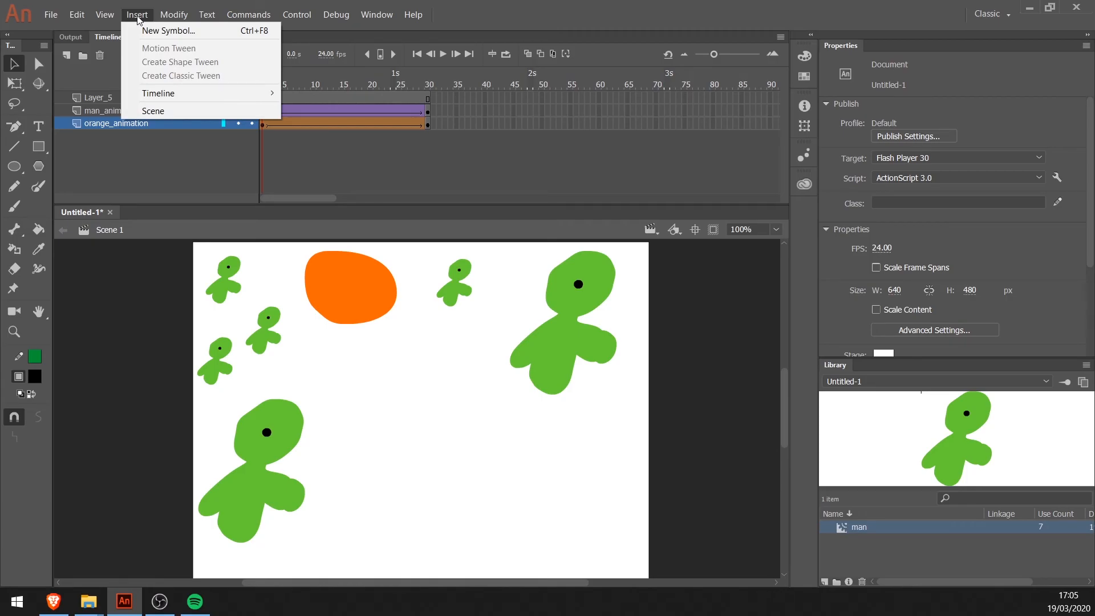
pyautogui.click(147, 30)
pyautogui.write('orange')
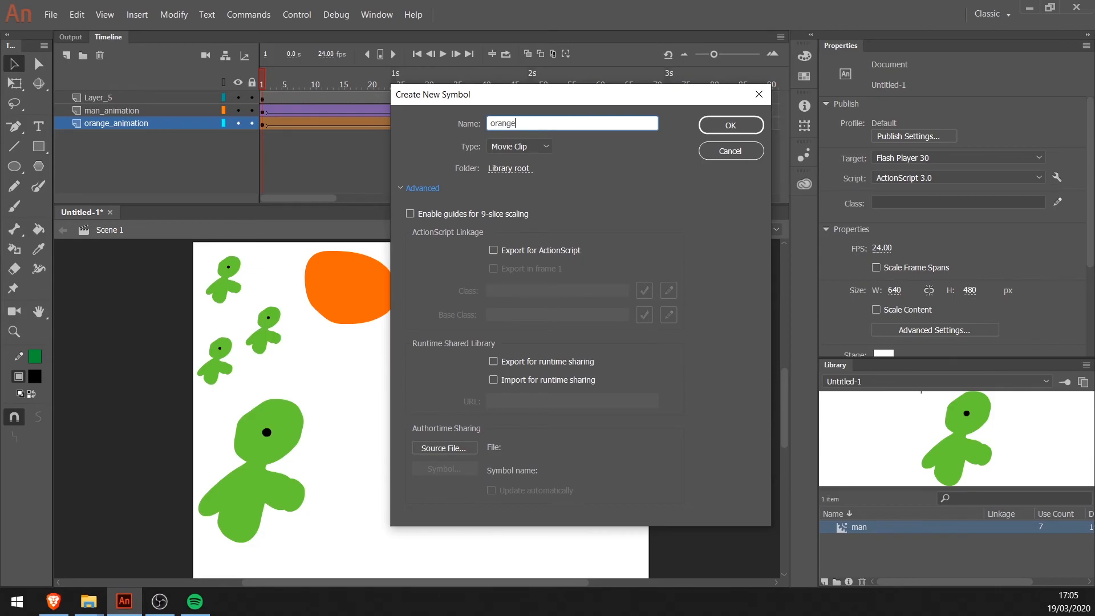
pyautogui.click(731, 125)
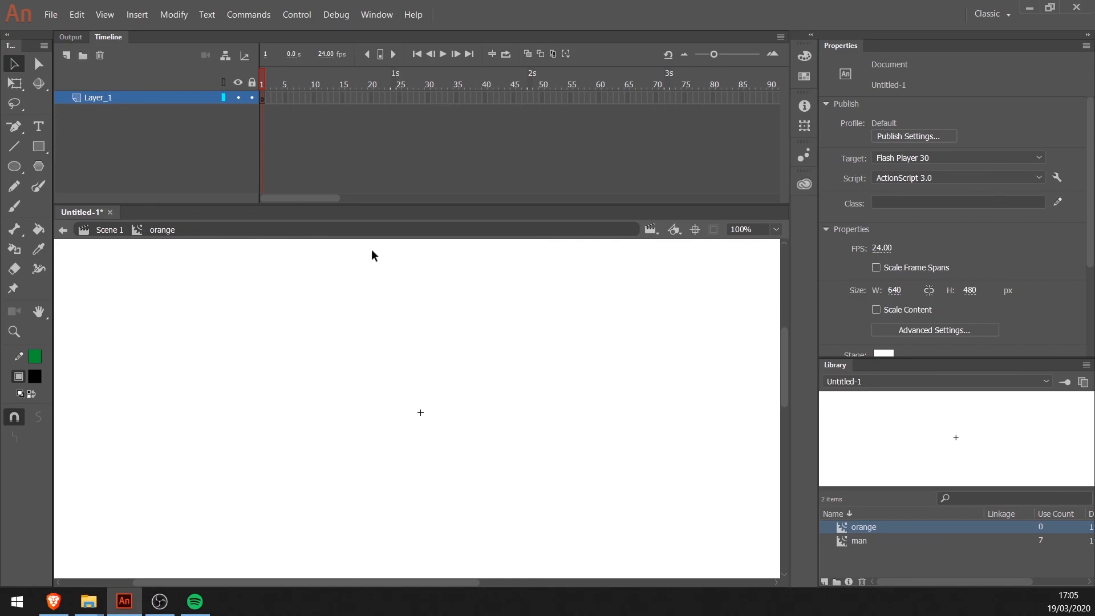
# Paste the copied frames at frame 1 of Layer_1 inside the orange symbol and play the animation.
pyautogui.rightClick(439, 408)
pyautogui.press('Escape')
pyautogui.rightClick(265, 98)
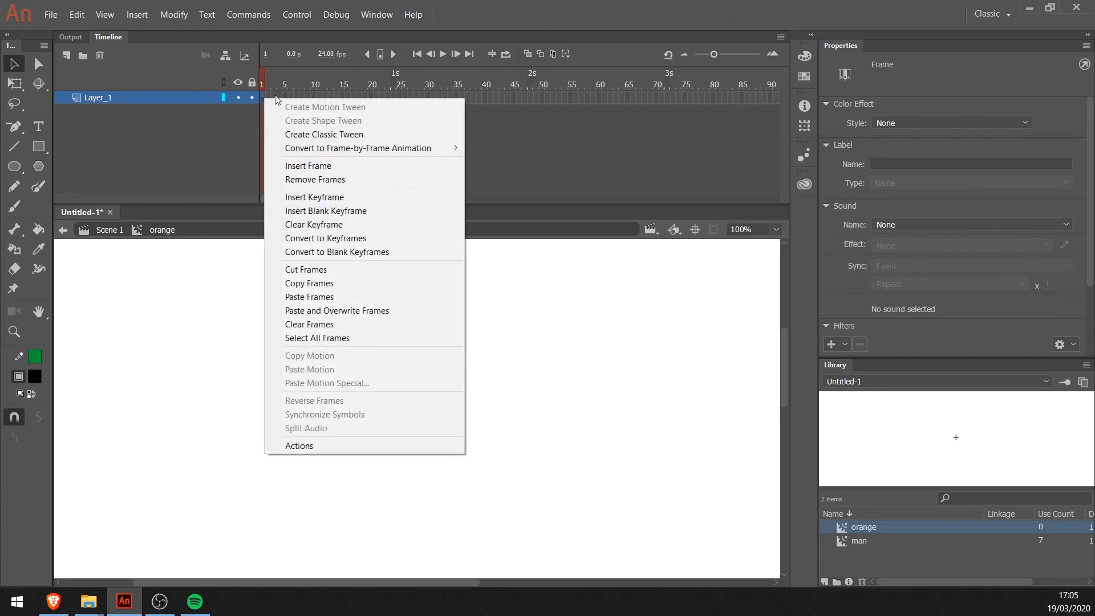
pyautogui.click(328, 297)
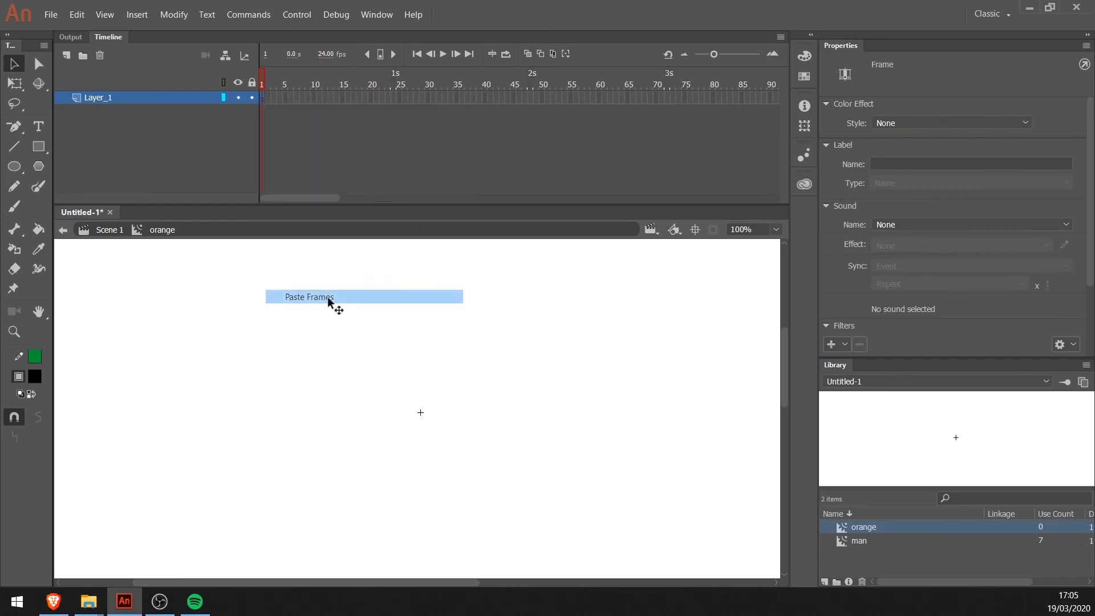
pyautogui.press('Return')
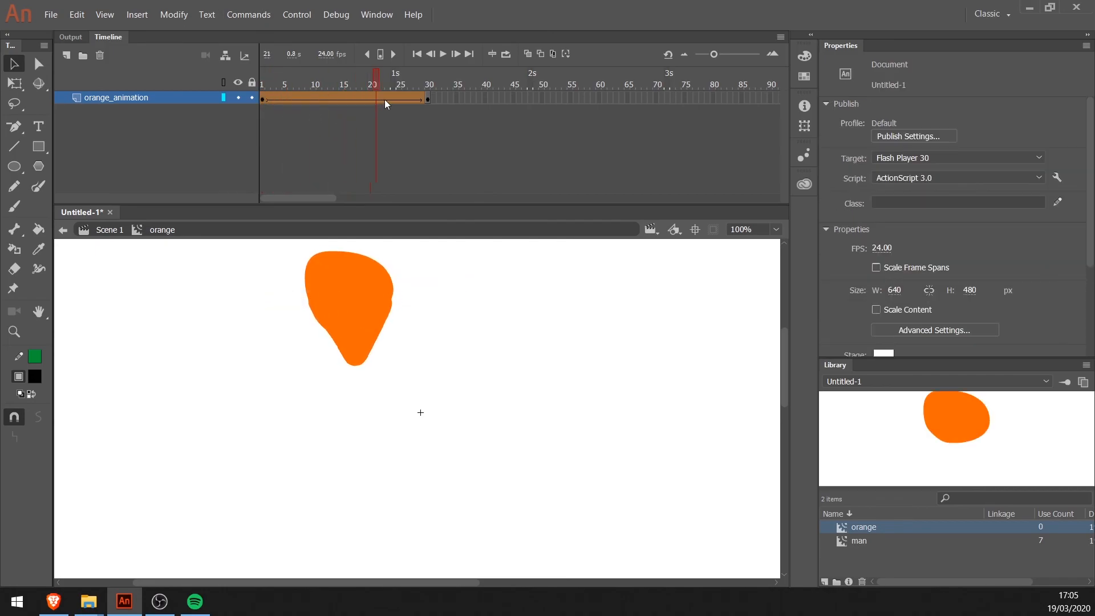
# Return to Scene 1 and place an instance of the orange movie clip near the stage's centre on frame 1 of Layer_5.
pyautogui.click(103, 230)
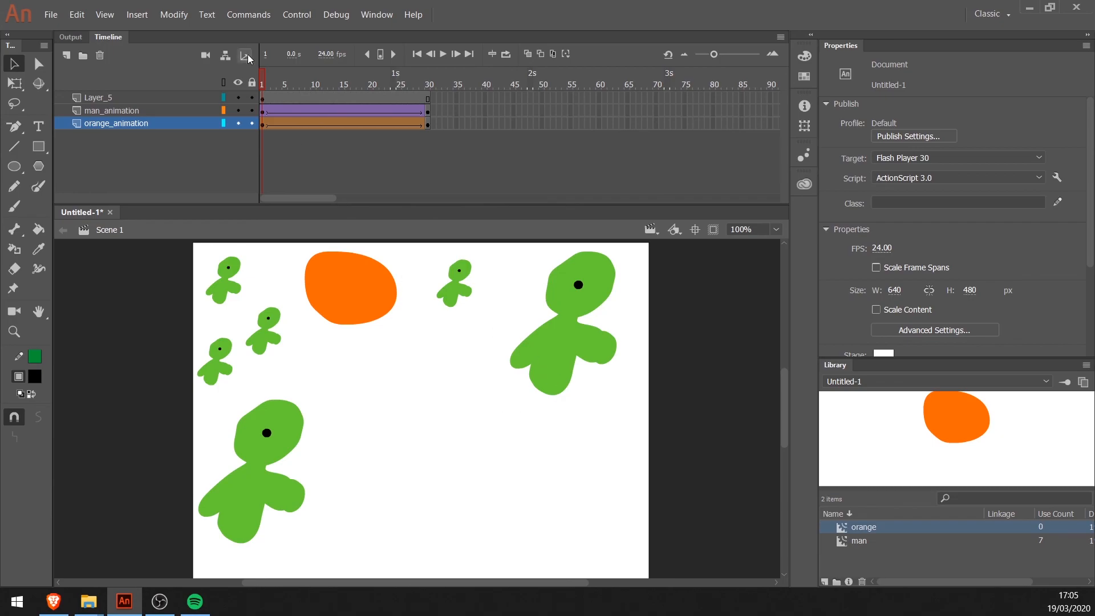
pyautogui.click(263, 100)
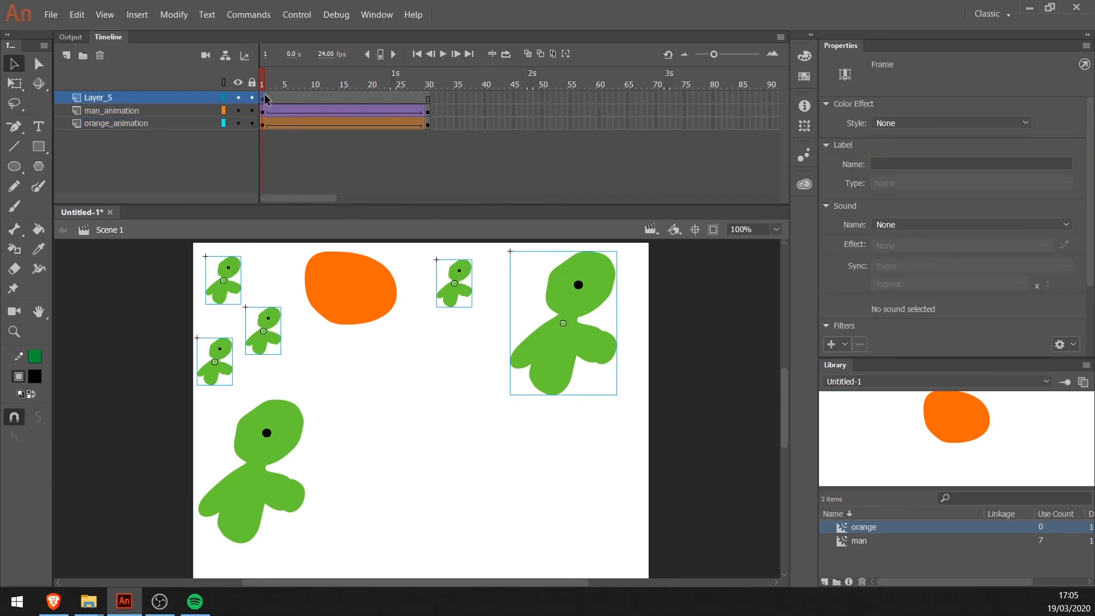
pyautogui.moveTo(848, 532); pyautogui.dragTo(510, 520)
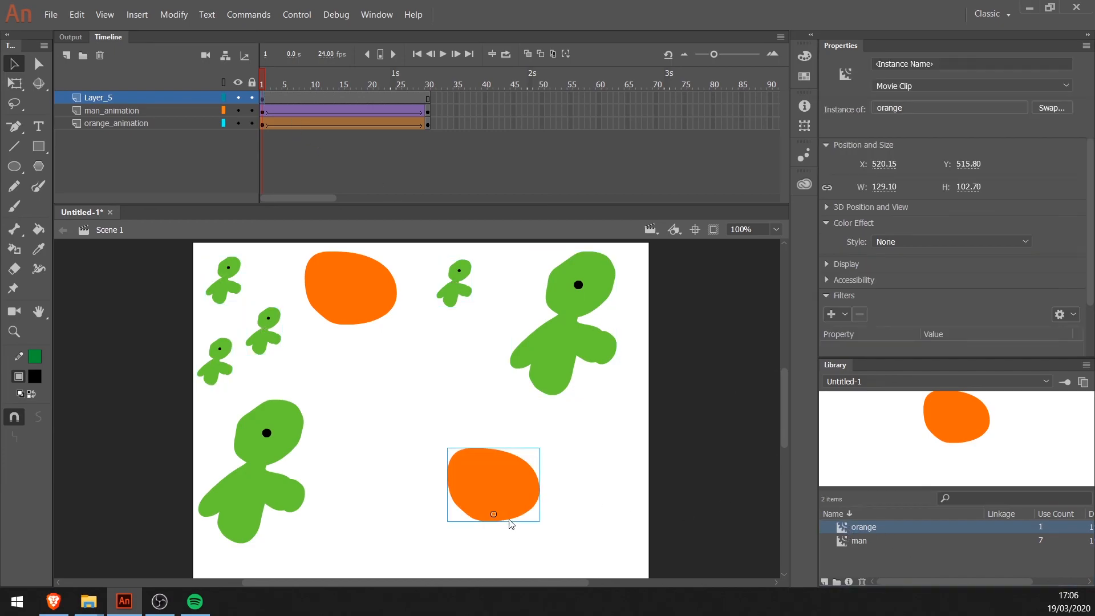
pyautogui.moveTo(478, 472); pyautogui.dragTo(384, 435)
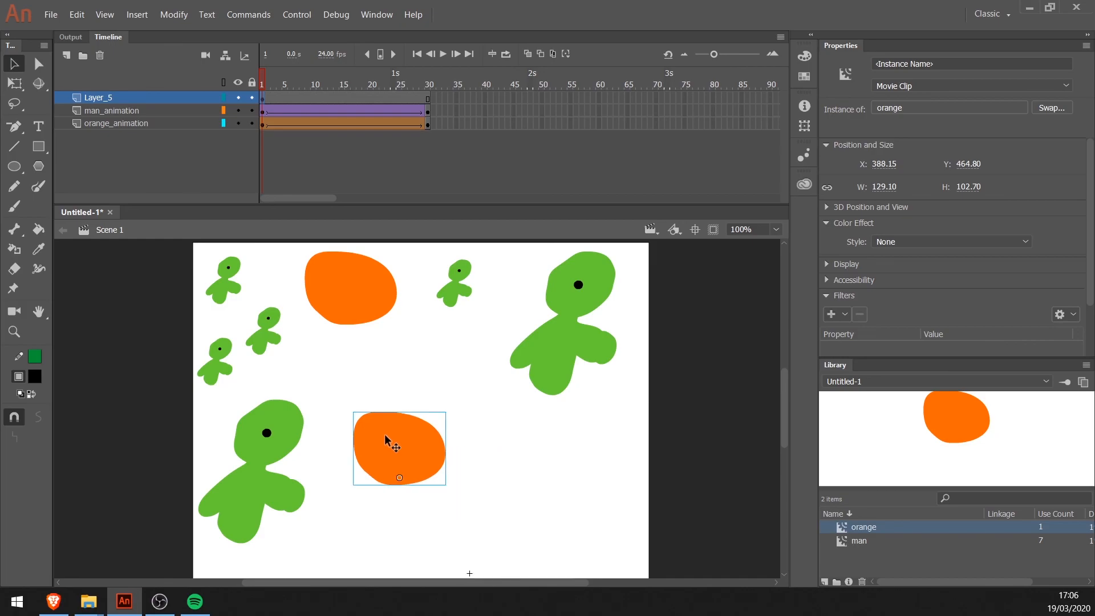
# Scale the orange instance down to about 65 by 52 px and distribute it with three more copies around the stage.
pyautogui.press('q')
pyautogui.moveTo(446, 411); pyautogui.dragTo(342, 531)
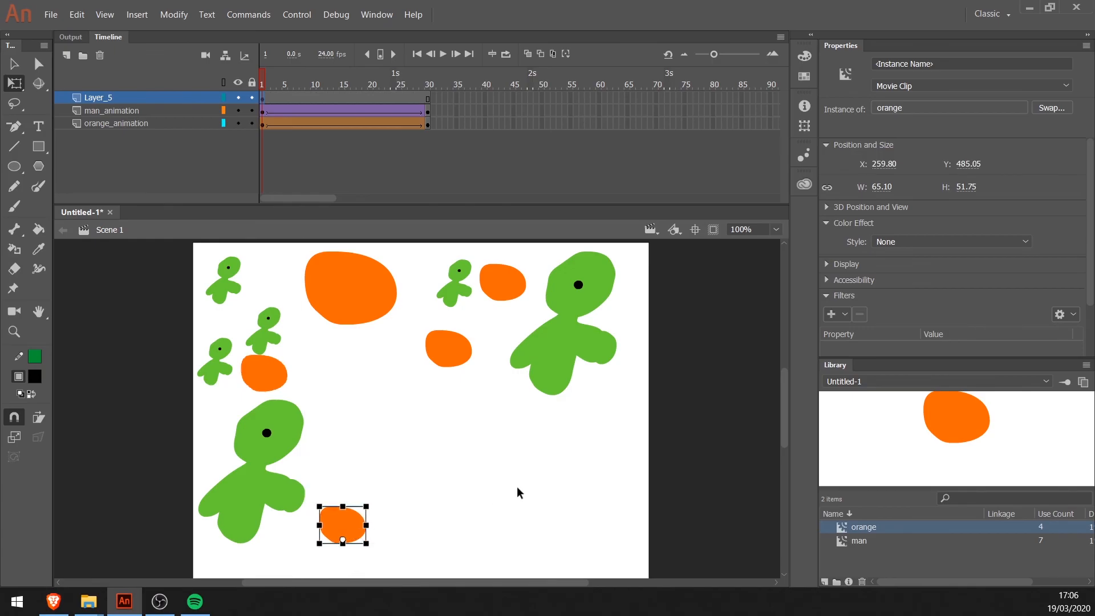
pyautogui.click(517, 487)
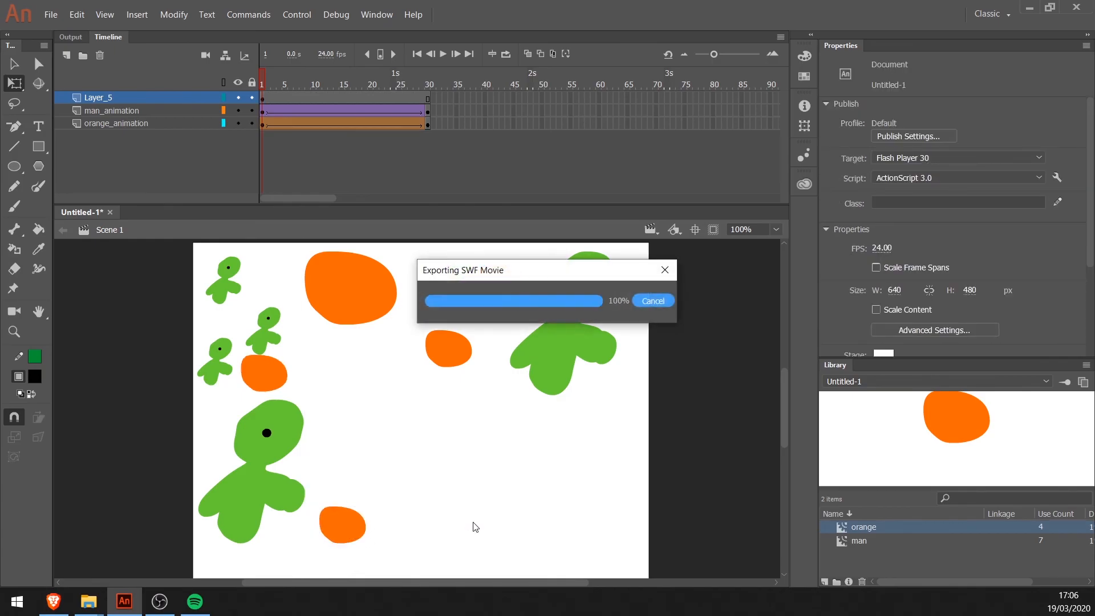